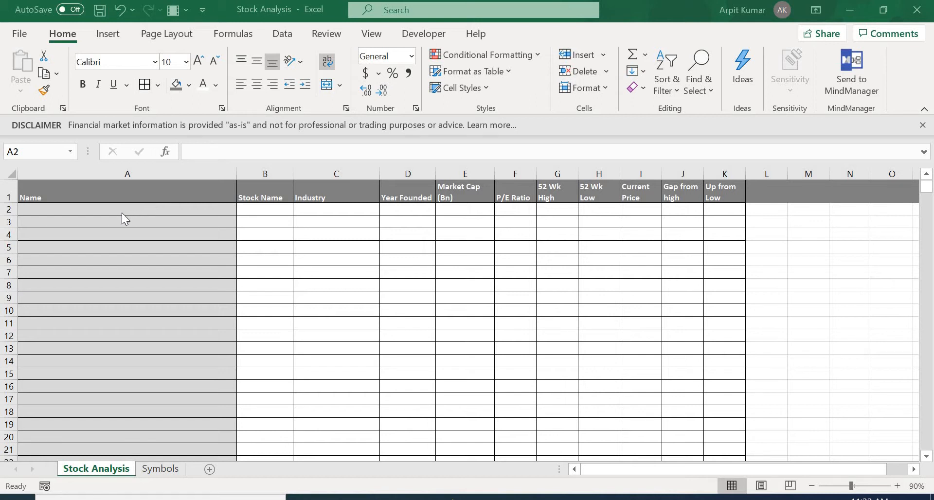
Enter Apple in cell A2 as the first company in the Name column.
{"action": "key", "text": "ctrl+shift+Right"}
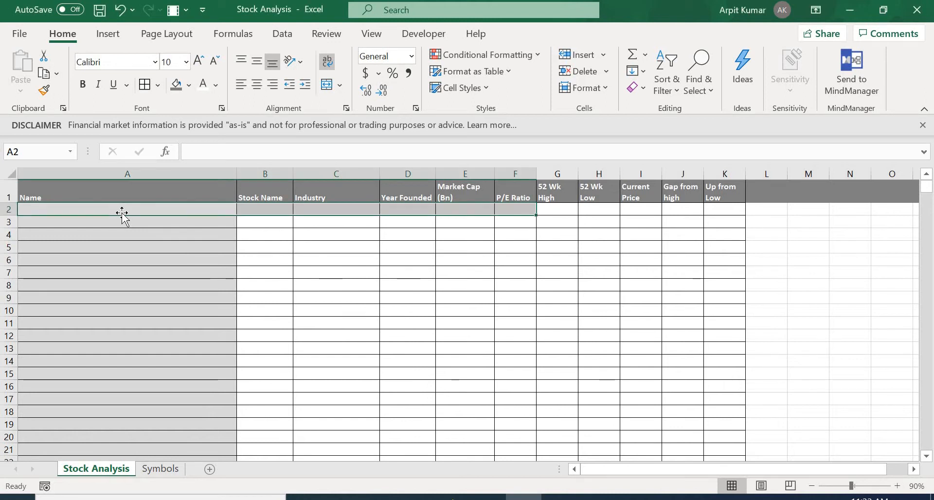
{"action": "left_click", "coordinate": [112, 209]}
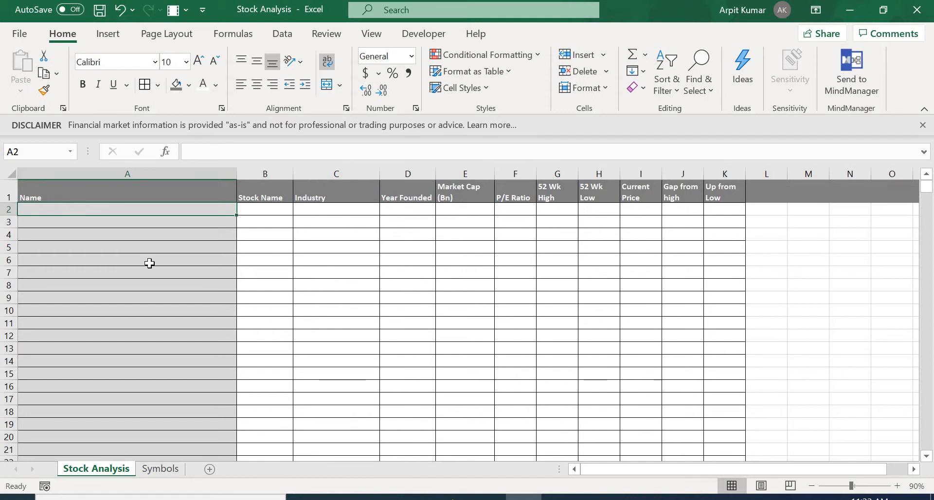
{"action": "type", "text": "Apple"}
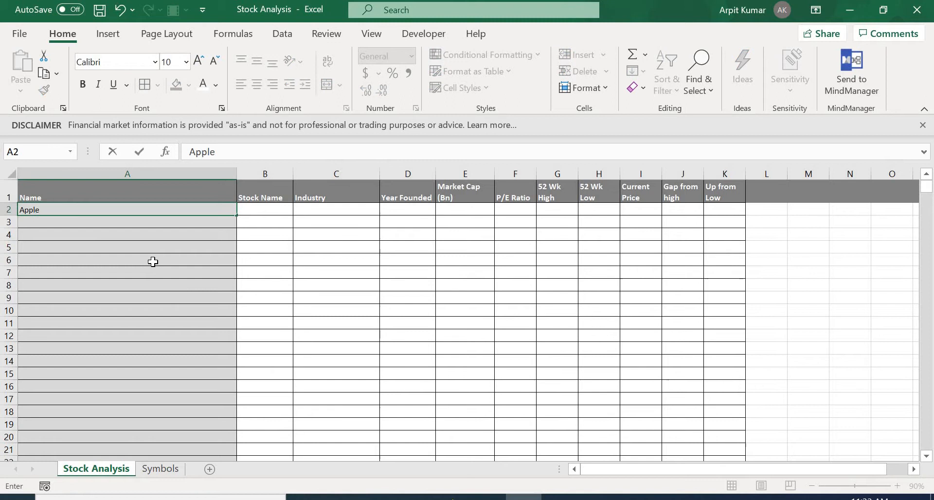
{"action": "key", "text": "Return"}
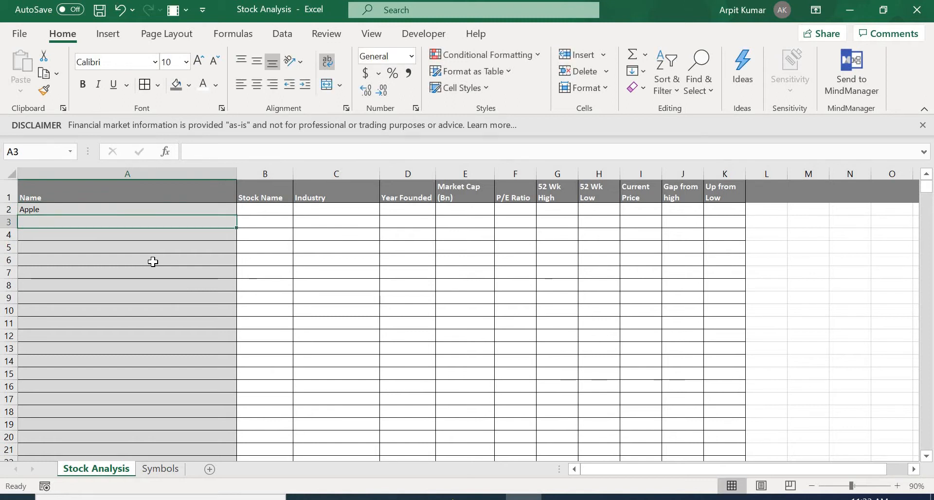
Convert cell A2 to the Stocks data type, choosing the APPLE INC. listing on the Nasdaq Stock Market as the match.
{"action": "left_click", "coordinate": [133, 212]}
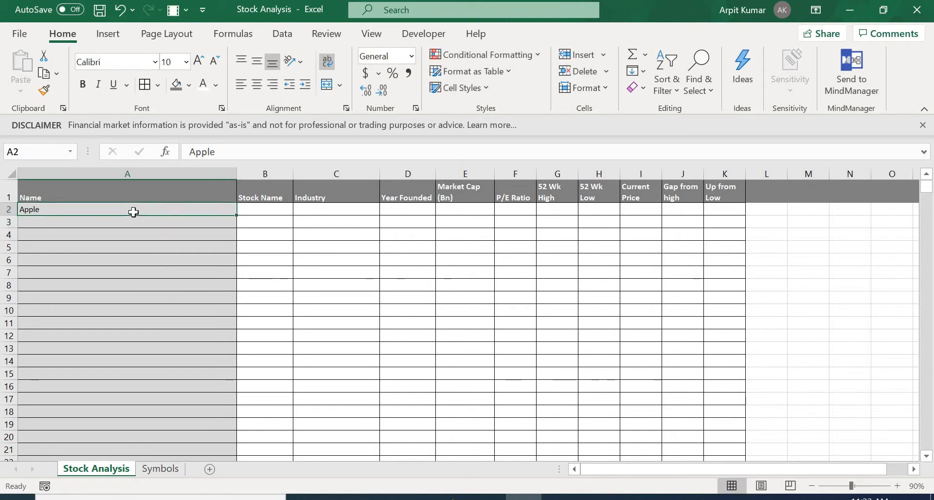
{"action": "left_click", "coordinate": [287, 35]}
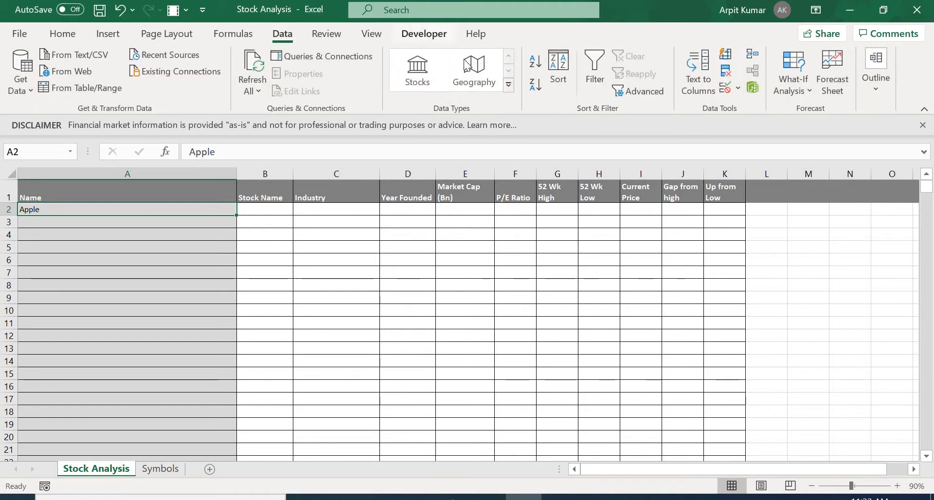
{"action": "left_click", "coordinate": [419, 64]}
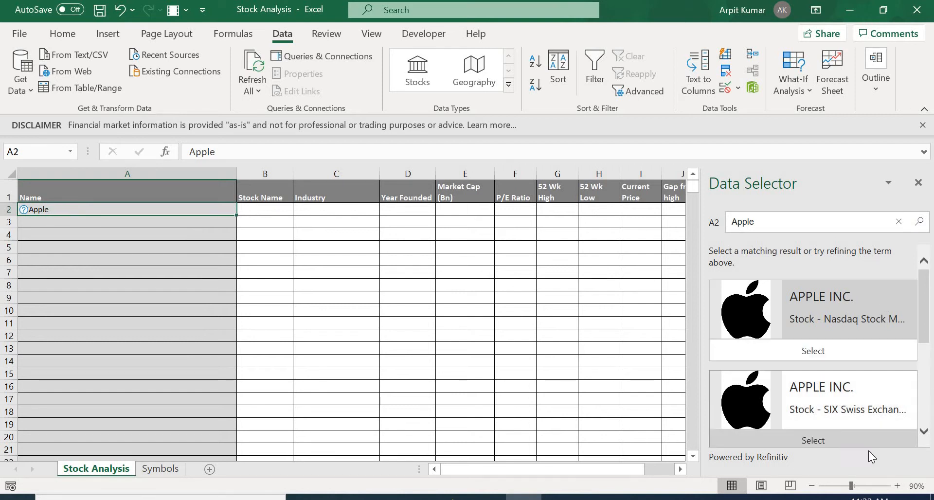
{"action": "left_click_drag", "start_coordinate": [927, 319], "coordinate": [925, 262]}
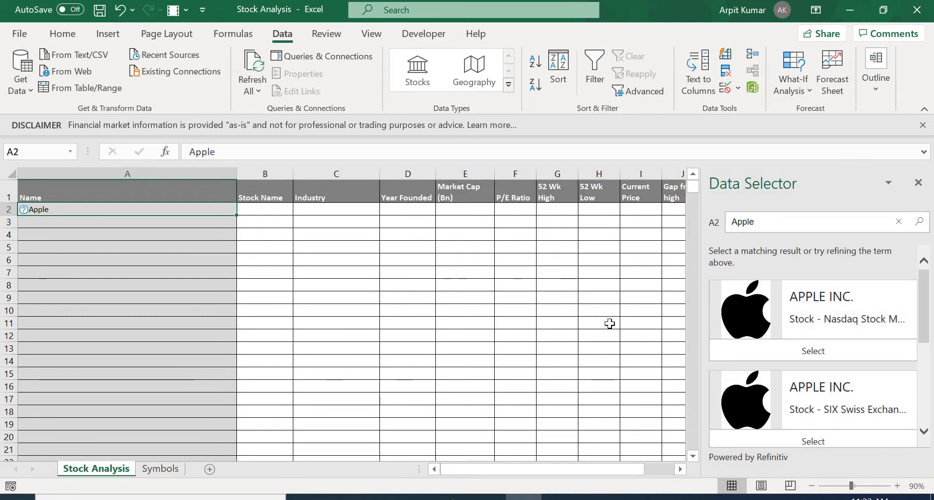
{"action": "left_click", "coordinate": [834, 346]}
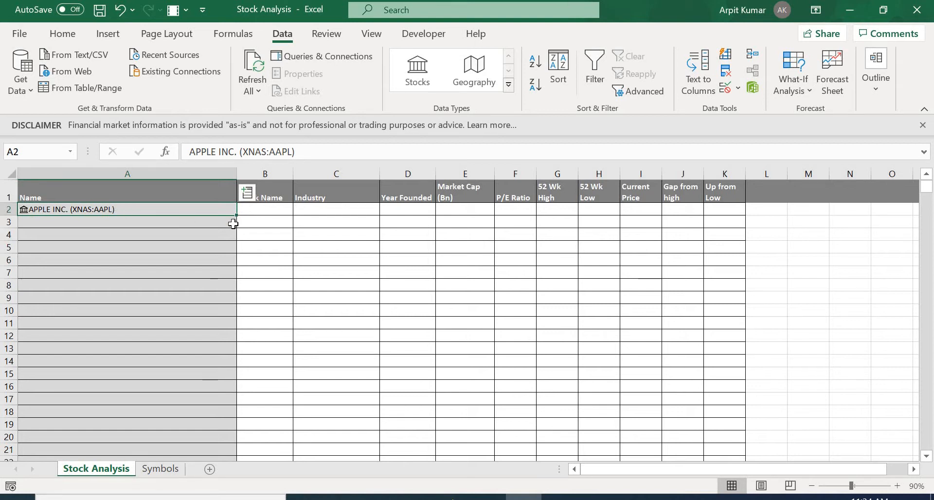
Fill the Stock Name cell B2 with a formula that returns the Name field of the stock in A2.
{"action": "left_click", "coordinate": [264, 209]}
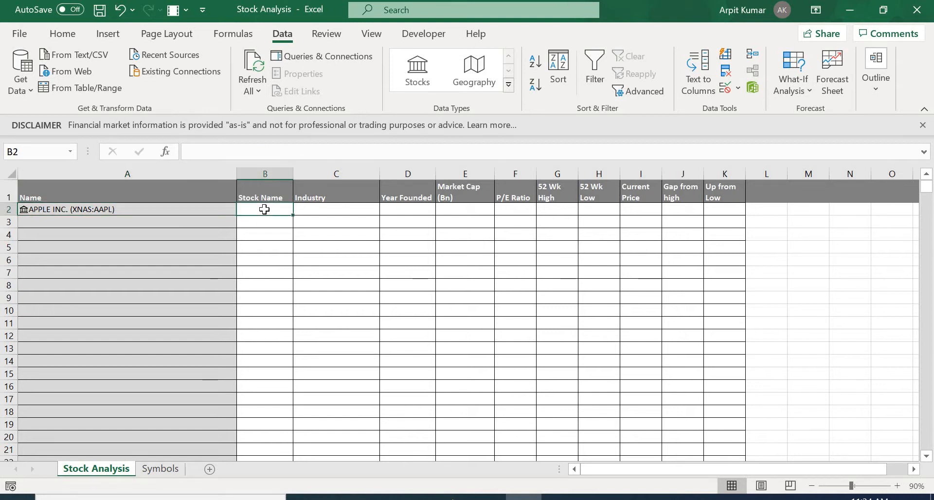
{"action": "type", "text": "="}
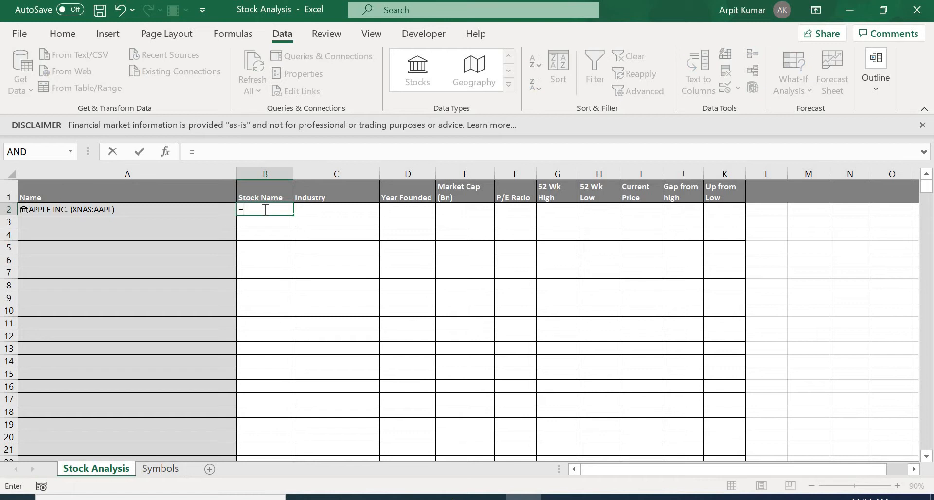
{"action": "left_click", "coordinate": [185, 209]}
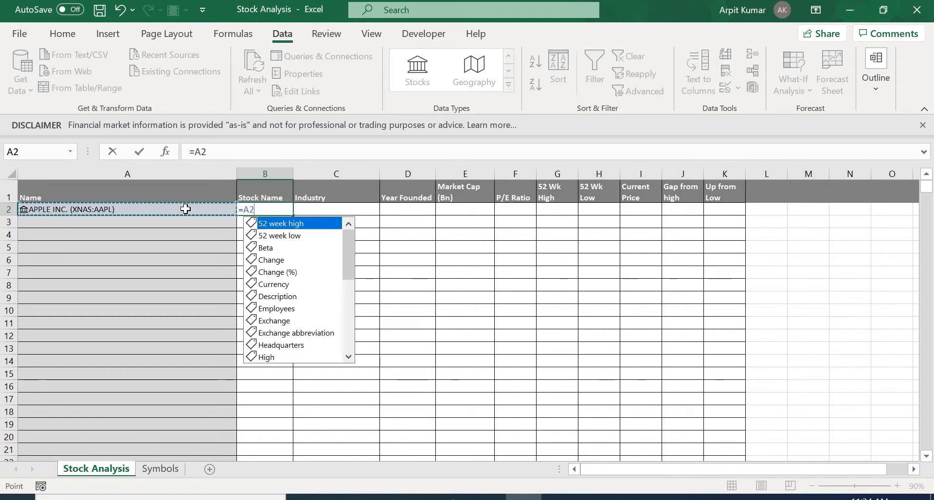
{"action": "type", "text": "."}
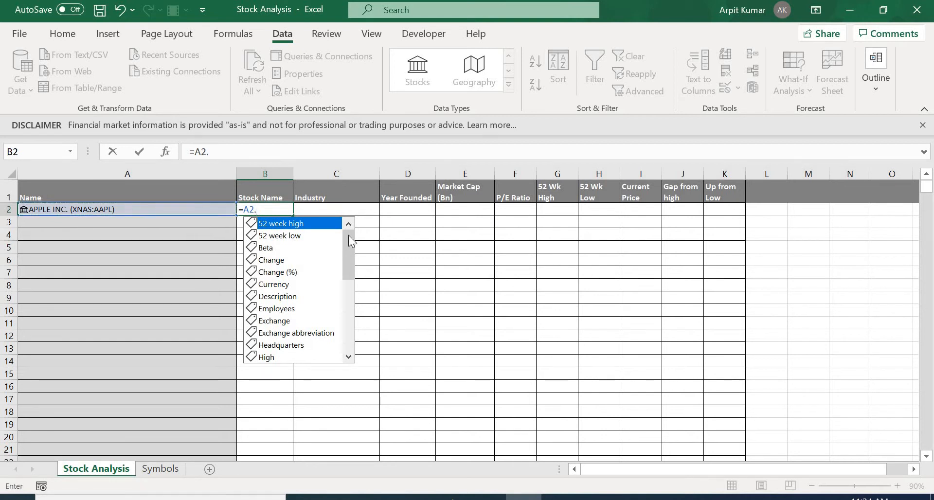
{"action": "left_click", "coordinate": [347, 325]}
{"action": "left_click", "coordinate": [347, 326]}
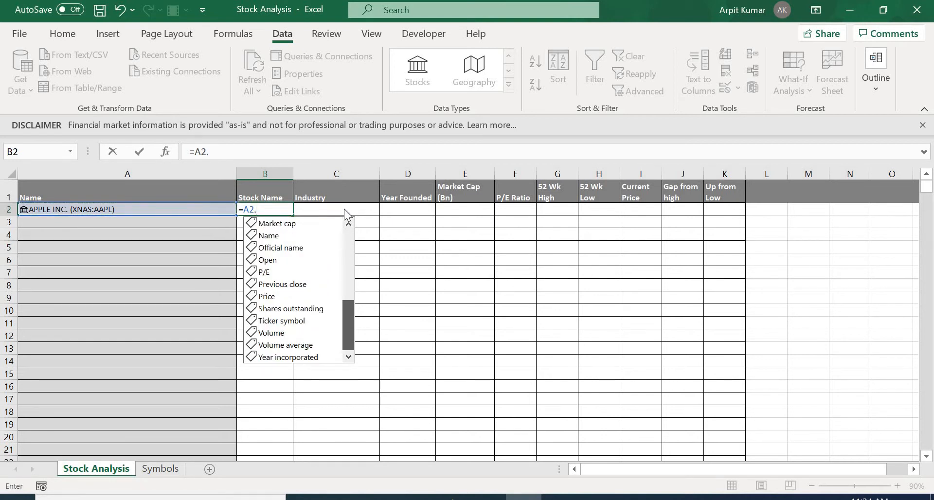
{"action": "left_click", "coordinate": [347, 239]}
{"action": "left_click", "coordinate": [346, 238]}
{"action": "left_click", "coordinate": [348, 344]}
{"action": "left_click", "coordinate": [346, 341]}
{"action": "left_click", "coordinate": [347, 280]}
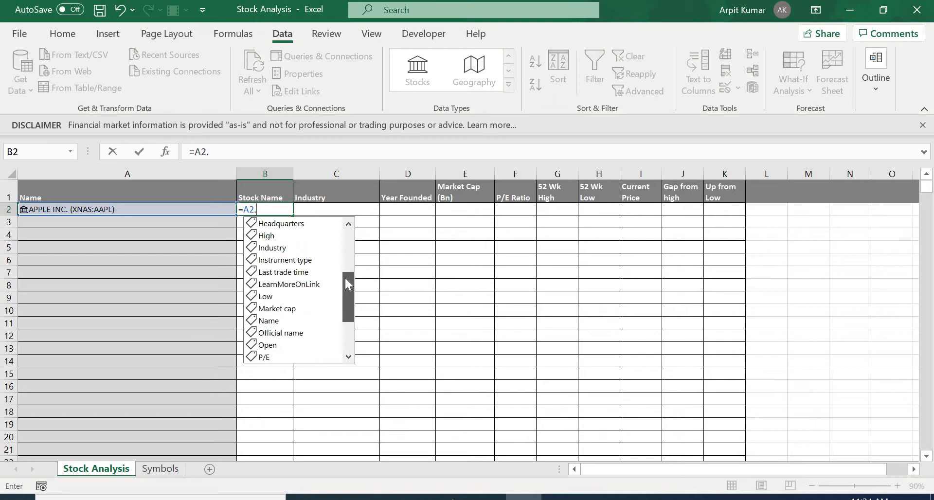
{"action": "scroll", "coordinate": [343, 295], "scroll_direction": "down", "scroll_amount": 2}
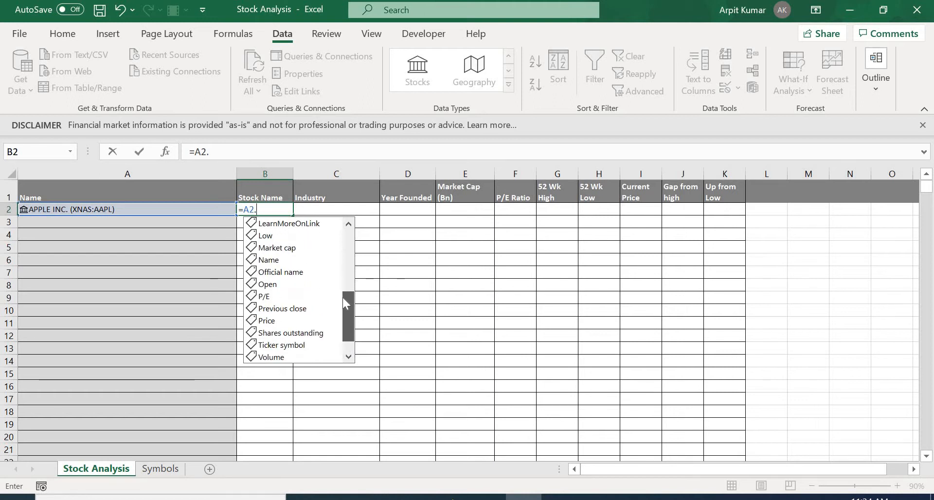
{"action": "left_click", "coordinate": [274, 263]}
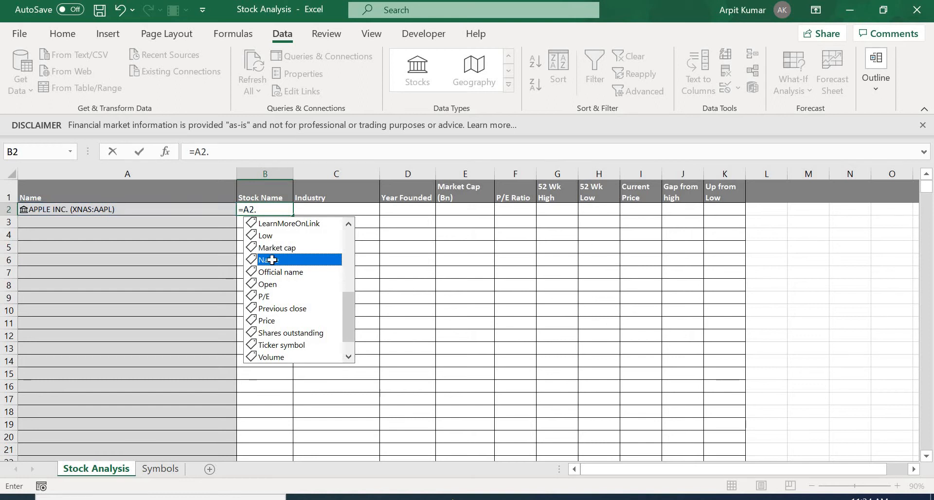
{"action": "double_click", "coordinate": [273, 260]}
{"action": "key", "text": "Return"}
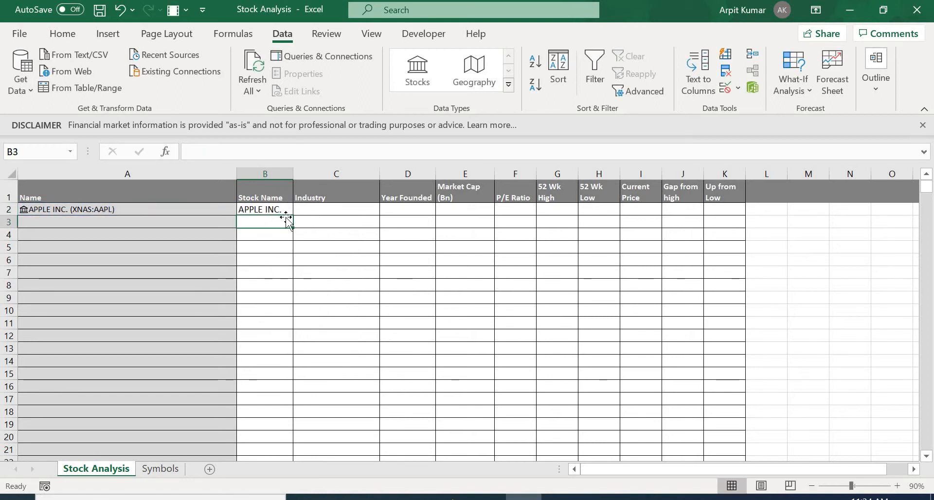
Fill the Industry cell C2 with the formula =A2.Industry.
{"action": "left_click", "coordinate": [321, 210]}
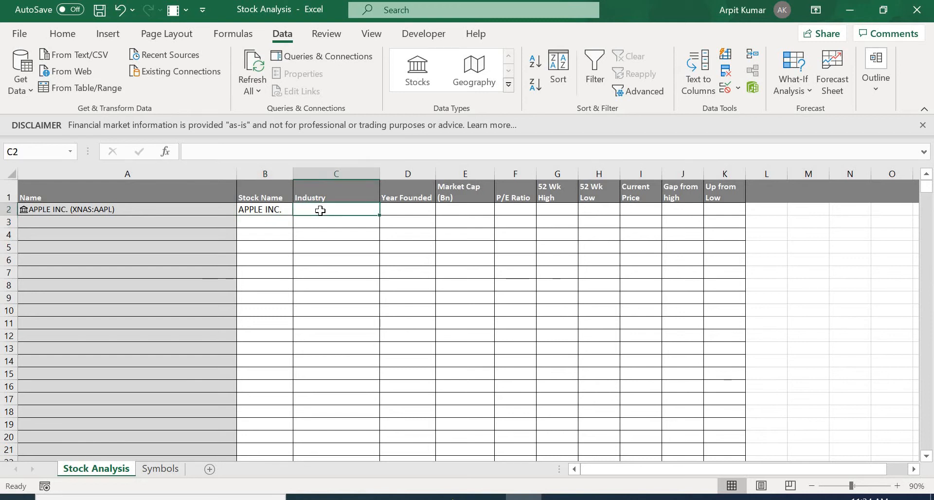
{"action": "type", "text": "="}
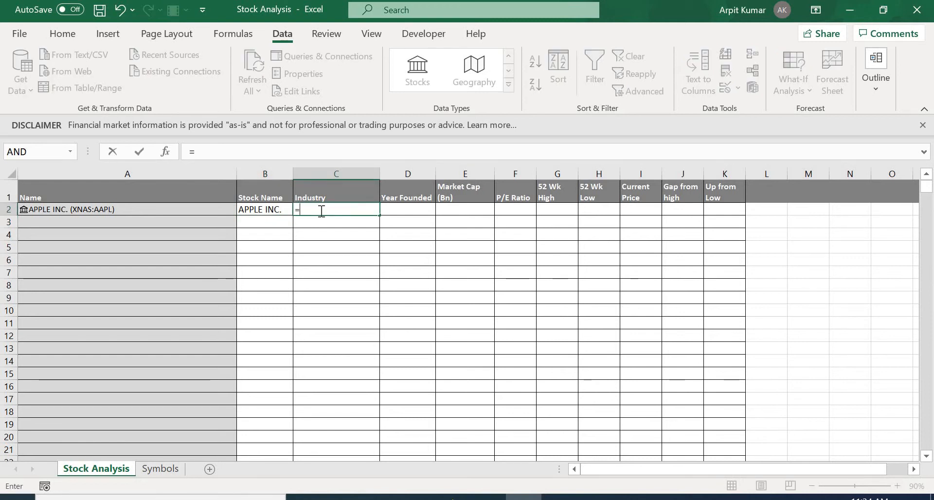
{"action": "left_click", "coordinate": [137, 210]}
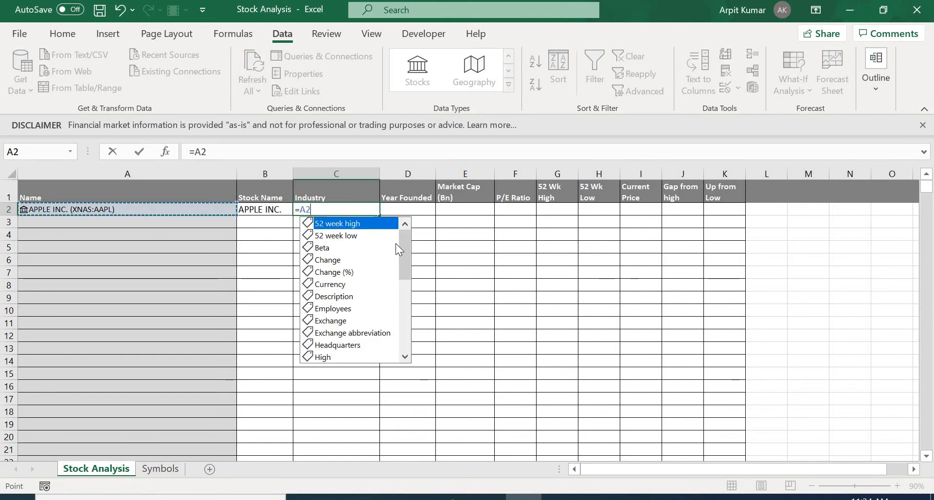
{"action": "scroll", "coordinate": [402, 267], "scroll_direction": "down", "scroll_amount": 3}
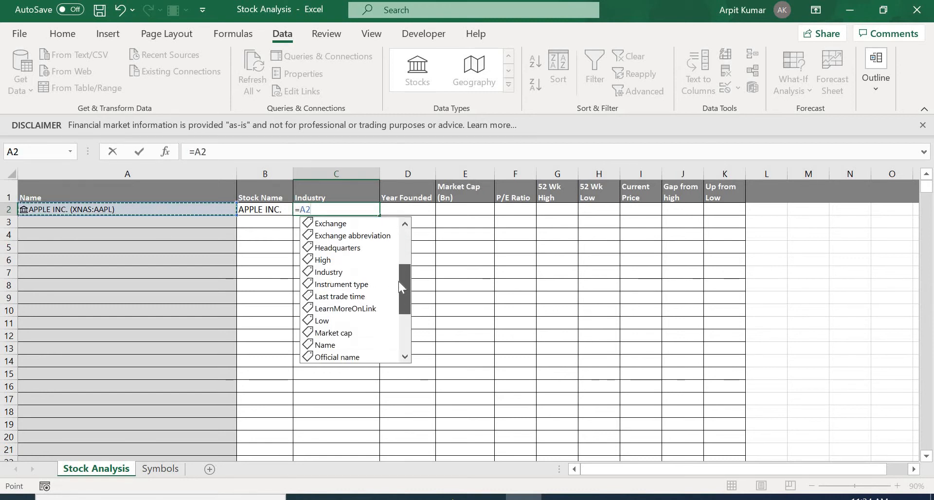
{"action": "scroll", "coordinate": [402, 263], "scroll_direction": "up", "scroll_amount": 2}
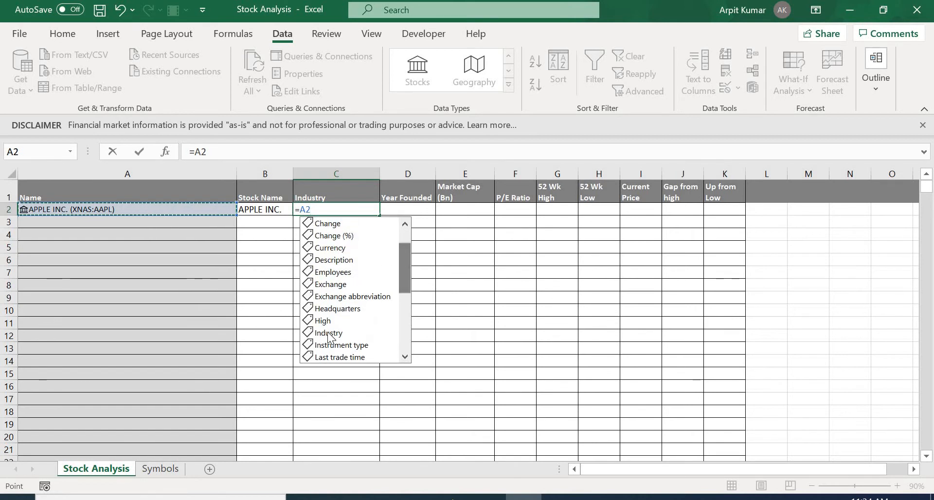
{"action": "double_click", "coordinate": [328, 334]}
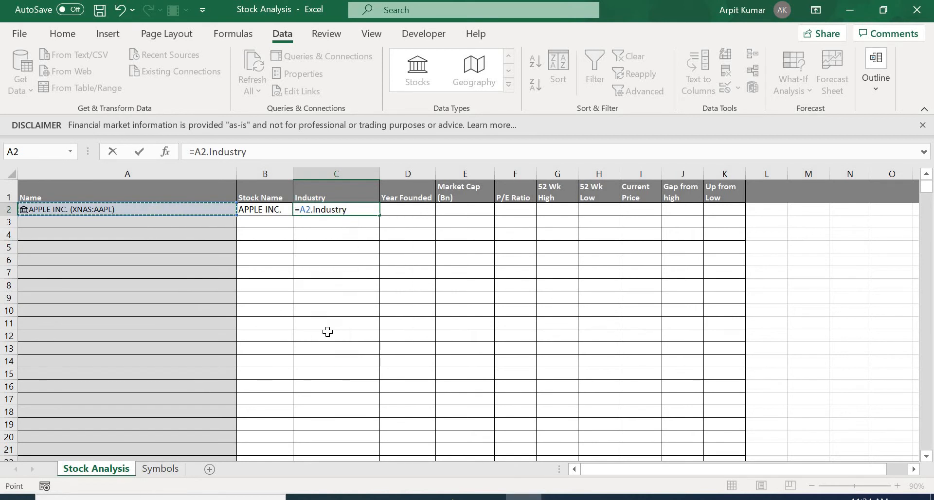
{"action": "key", "text": "Return"}
Widen the Industry column slightly and apply text wrapping to the whole column.
{"action": "left_click_drag", "start_coordinate": [380, 174], "coordinate": [398, 174]}
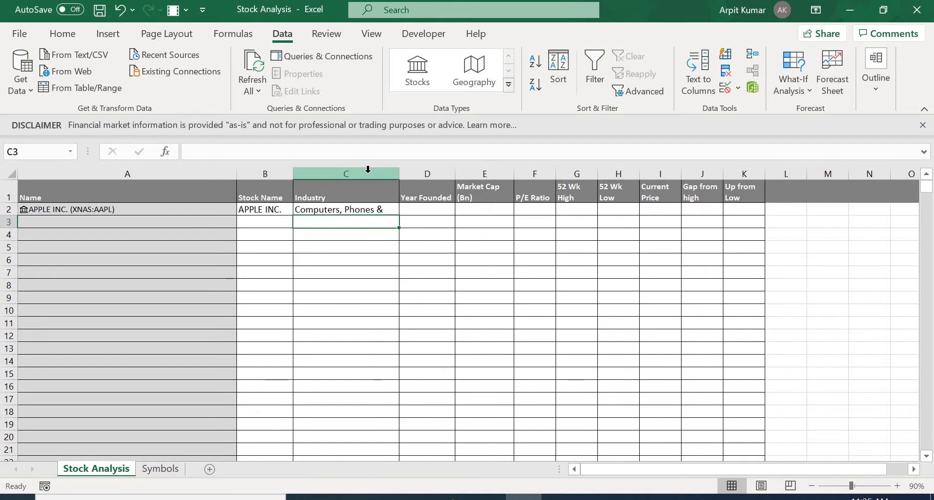
{"action": "left_click", "coordinate": [346, 175]}
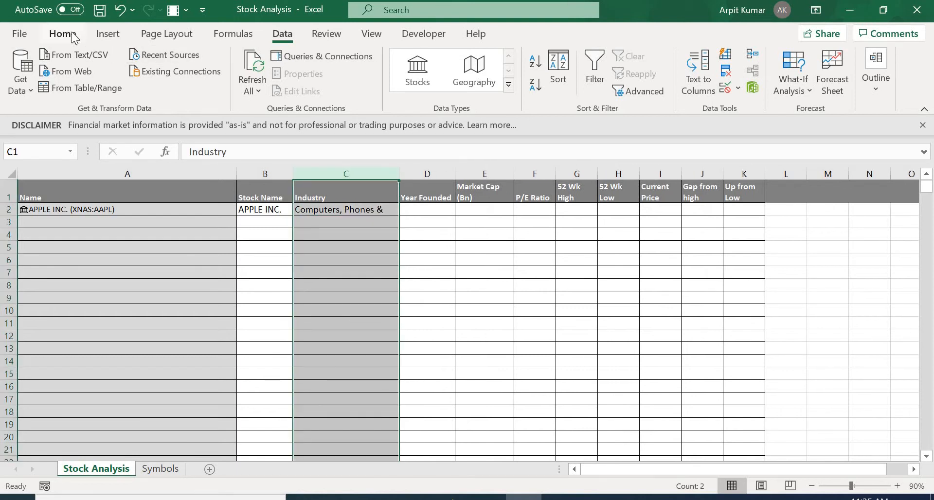
{"action": "left_click", "coordinate": [72, 35]}
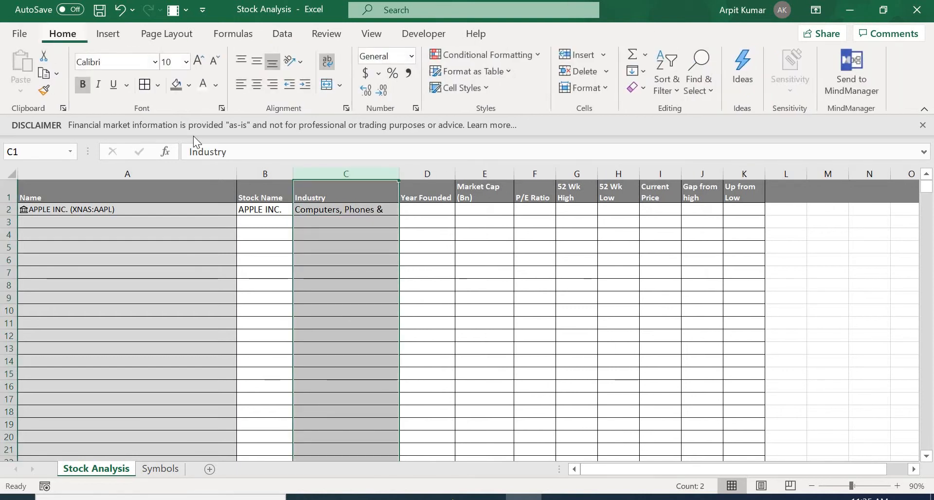
{"action": "left_click", "coordinate": [329, 64]}
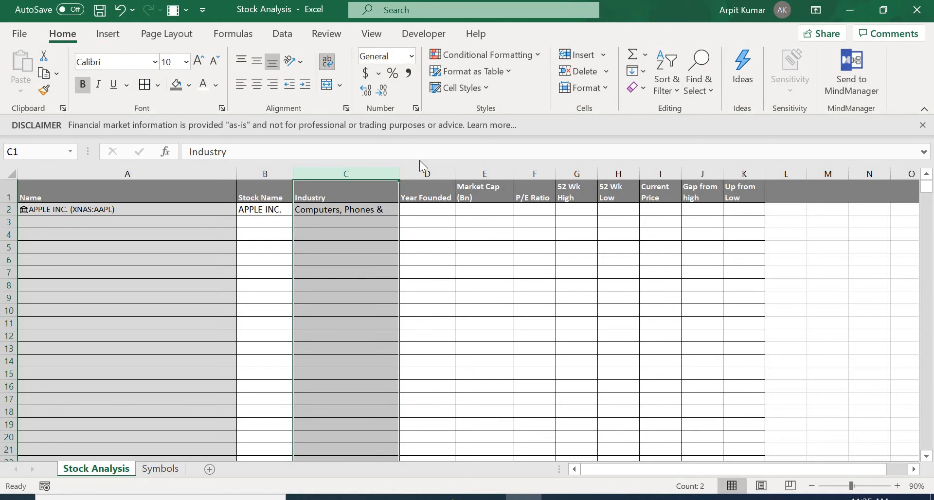
Fill the Year Founded cell D2 with the formula =A2.[Year incorporated].
{"action": "left_click", "coordinate": [410, 208]}
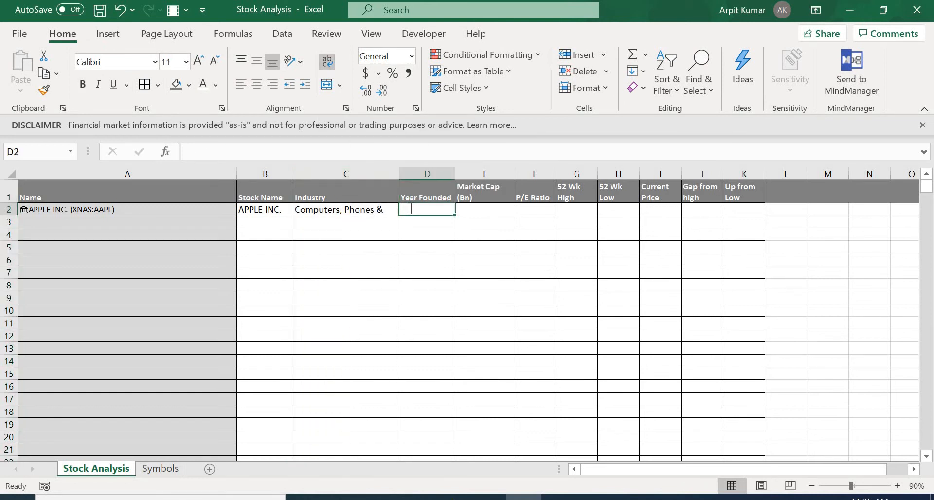
{"action": "type", "text": "="}
{"action": "left_click", "coordinate": [209, 212]}
{"action": "type", "text": ".y"}
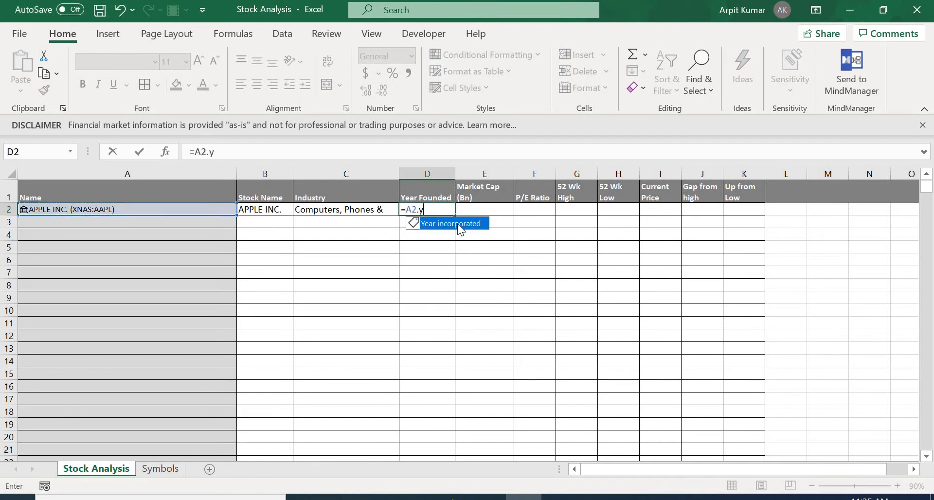
{"action": "double_click", "coordinate": [458, 223]}
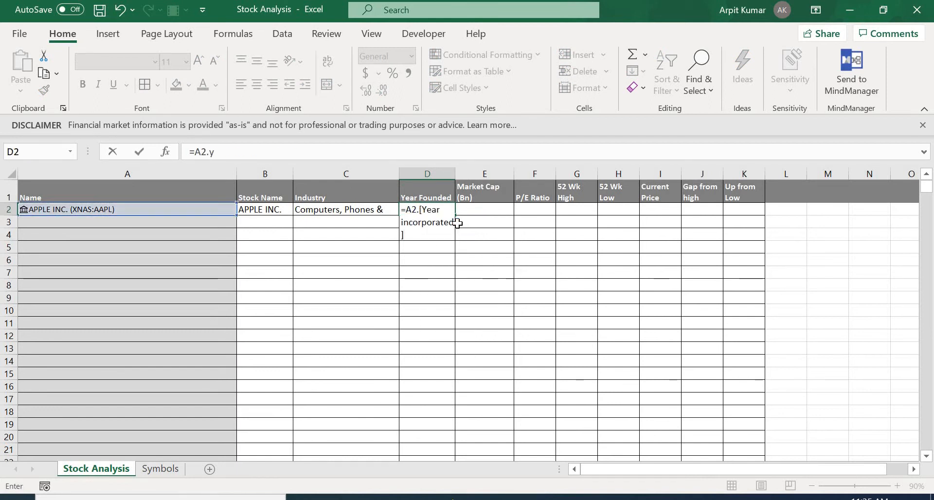
{"action": "key", "text": "Return"}
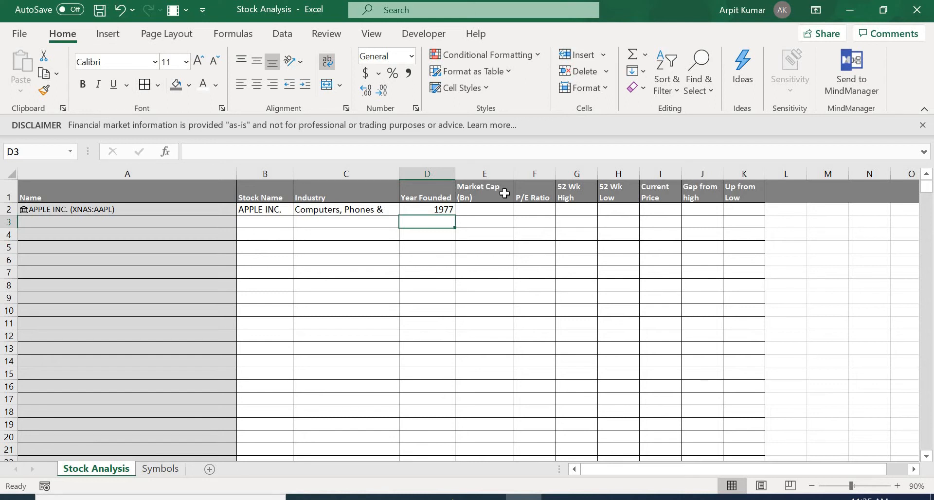
Fill the Market Cap (Bn) cell E2 with the formula =A2.[Market cap]/10e8 to express the value in billions.
{"action": "left_click", "coordinate": [473, 211]}
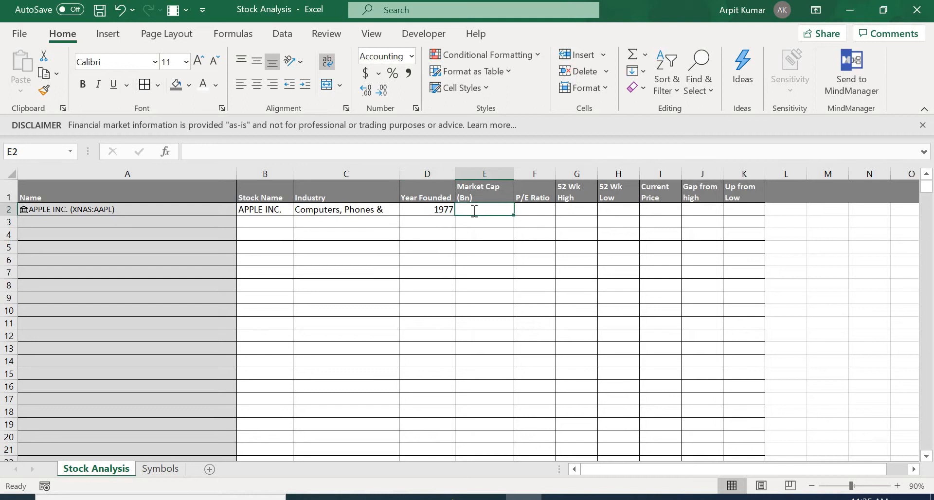
{"action": "type", "text": "="}
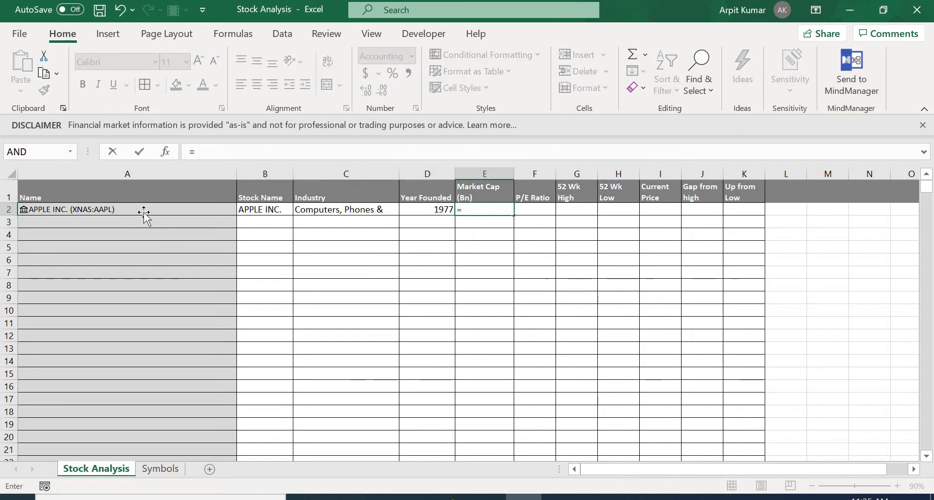
{"action": "left_click", "coordinate": [144, 212]}
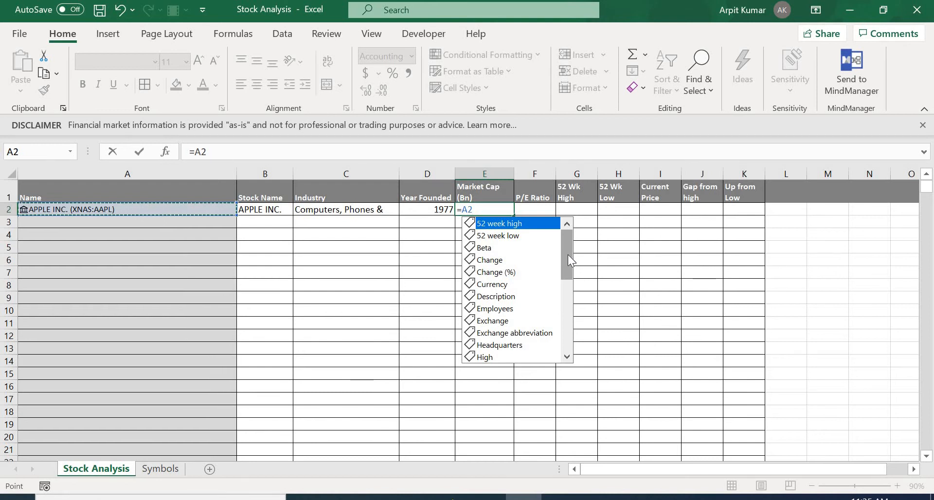
{"action": "left_click_drag", "start_coordinate": [567, 262], "coordinate": [566, 302]}
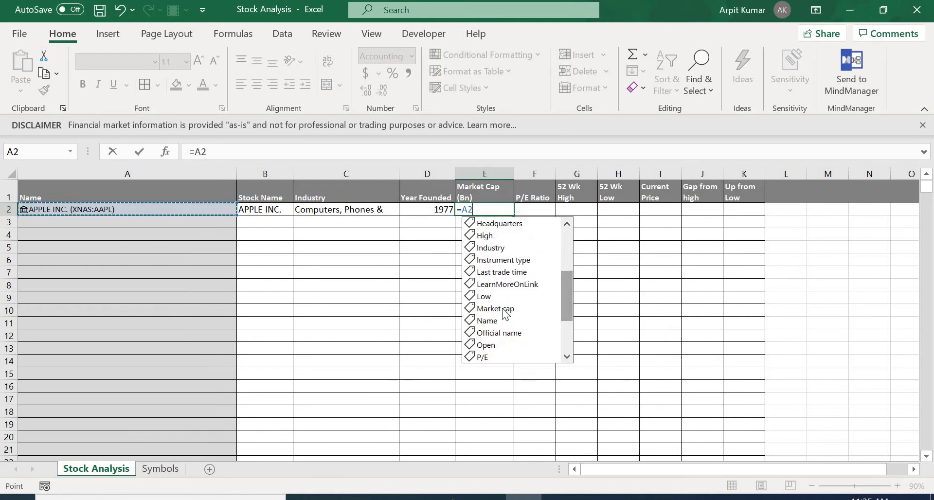
{"action": "double_click", "coordinate": [502, 308]}
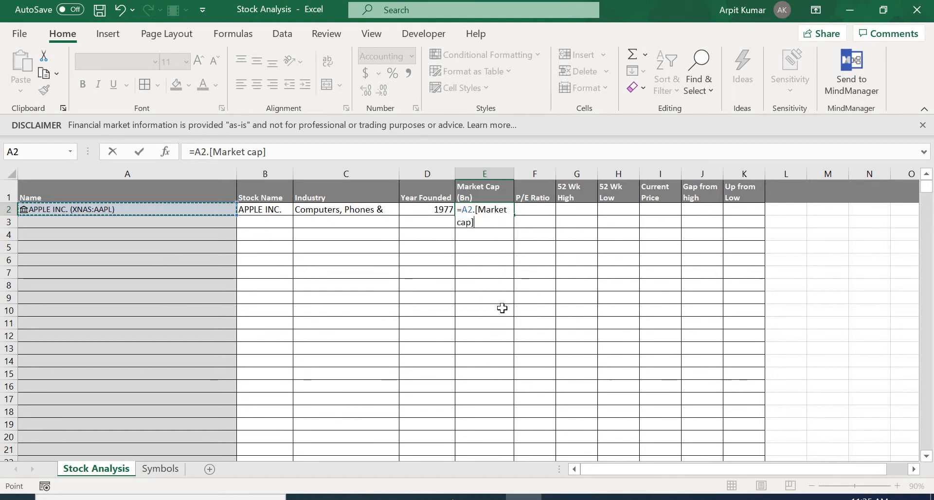
{"action": "type", "text": "/10"}
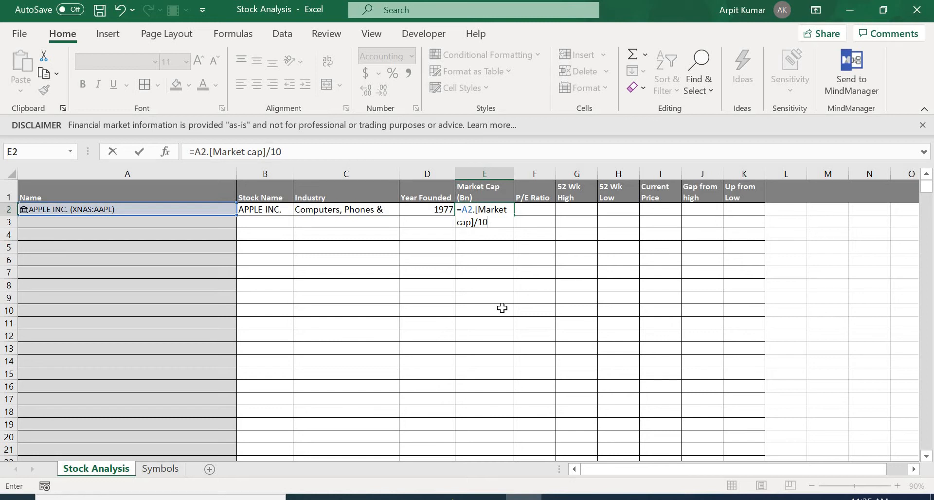
{"action": "type", "text": "e8"}
{"action": "key", "text": "Return"}
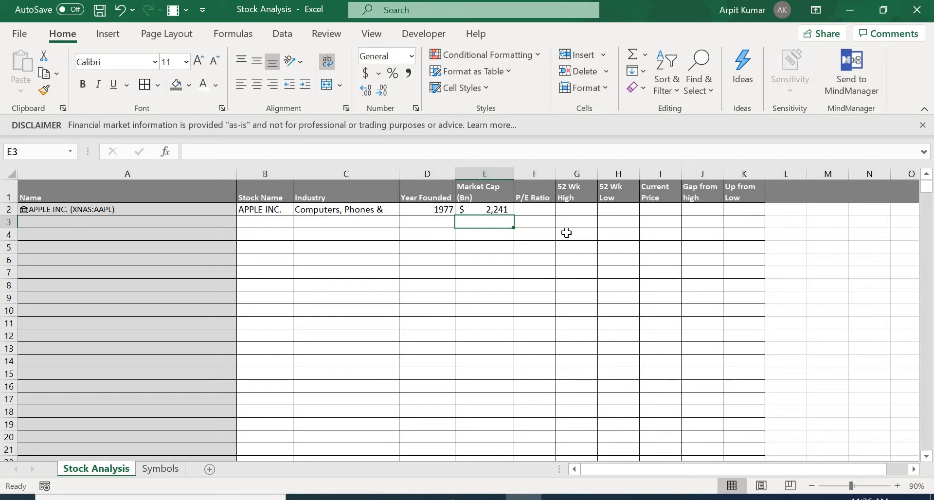
Fill the P/E Ratio cell F2 with a formula that returns the P/E field of the stock in A2.
{"action": "left_click", "coordinate": [537, 213]}
{"action": "type", "text": "="}
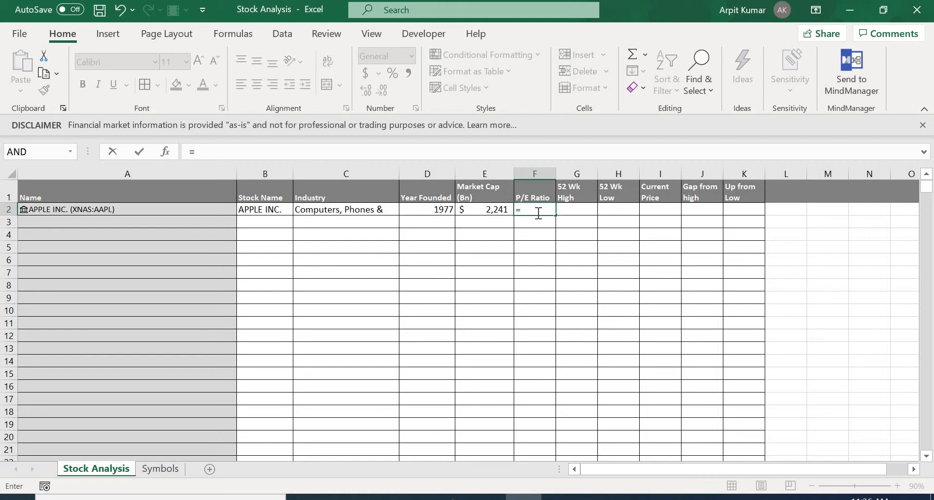
{"action": "left_click", "coordinate": [115, 210]}
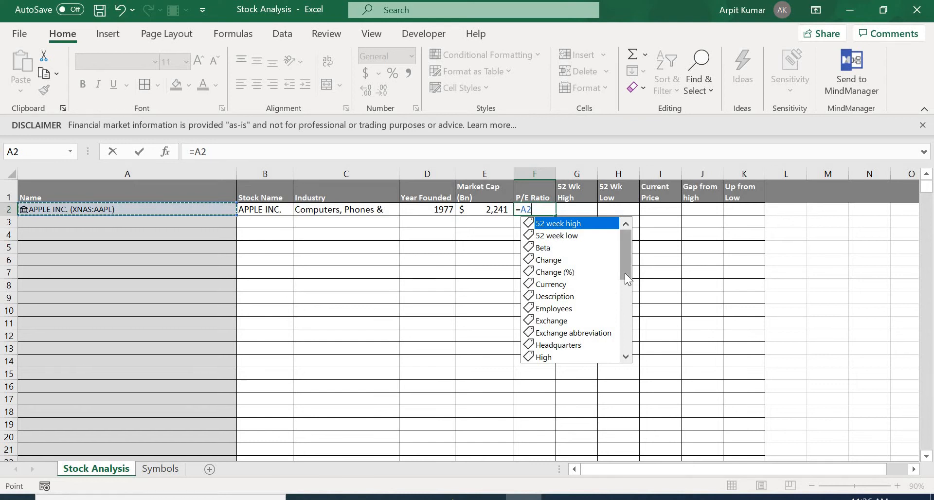
{"action": "left_click_drag", "start_coordinate": [624, 273], "coordinate": [547, 322]}
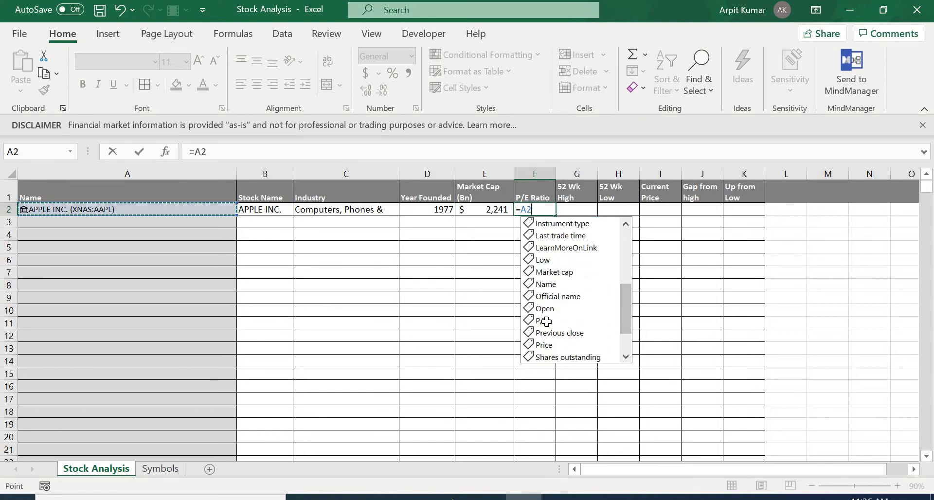
{"action": "double_click", "coordinate": [547, 322]}
{"action": "key", "text": "Return"}
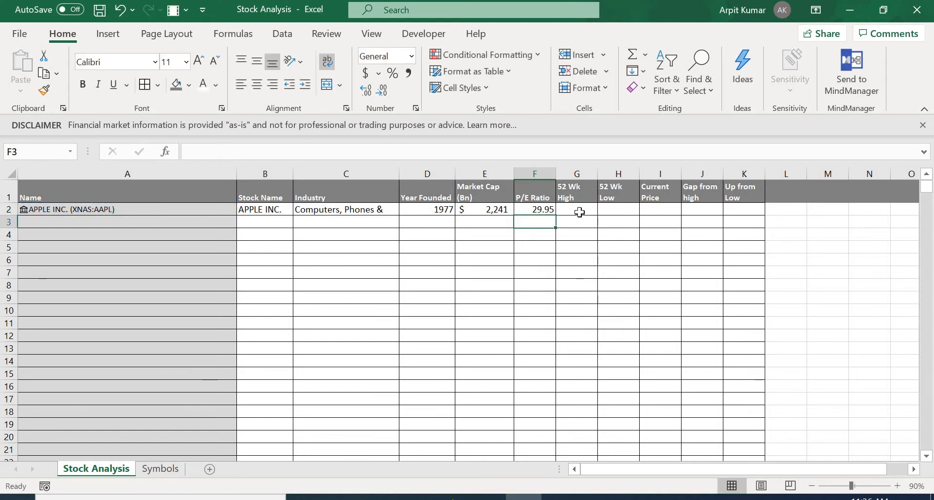
Fill the 52 Wk High cell G2 with the formula =A2.[52 week high].
{"action": "left_click", "coordinate": [580, 213]}
{"action": "type", "text": "="}
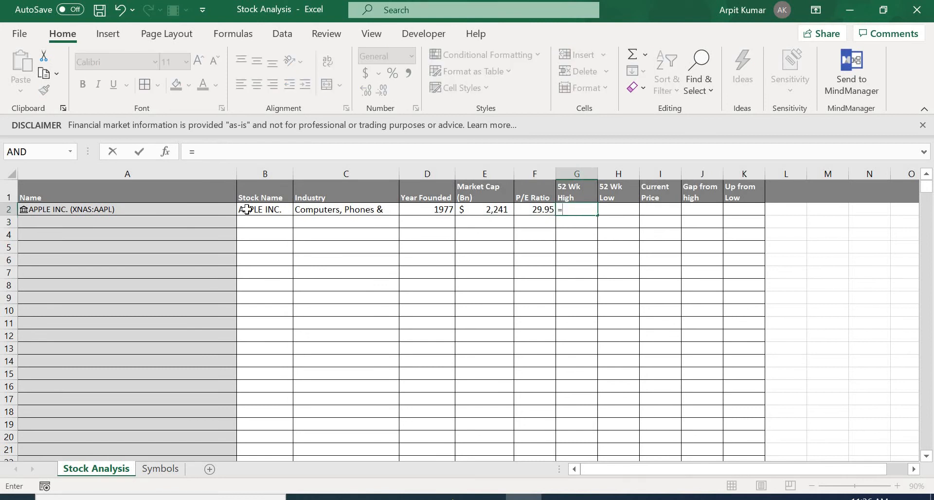
{"action": "left_click", "coordinate": [213, 213]}
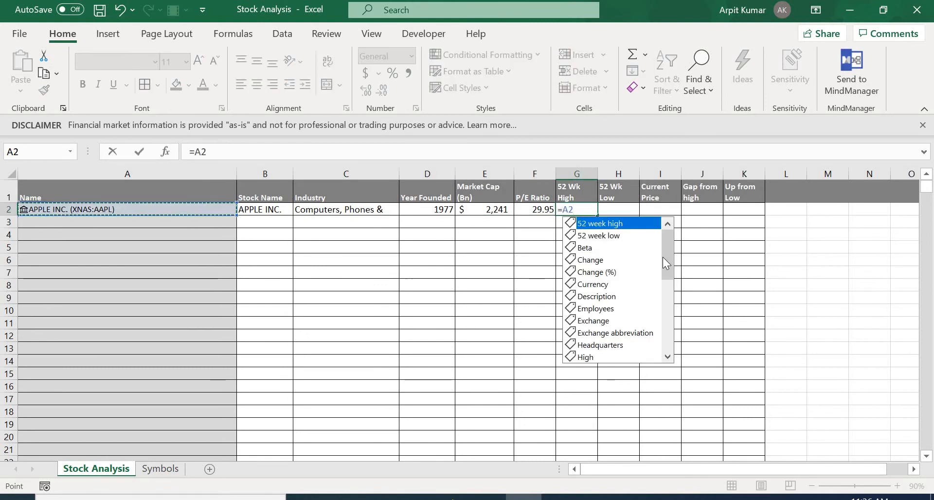
{"action": "scroll", "coordinate": [666, 280], "scroll_direction": "down", "scroll_amount": 6}
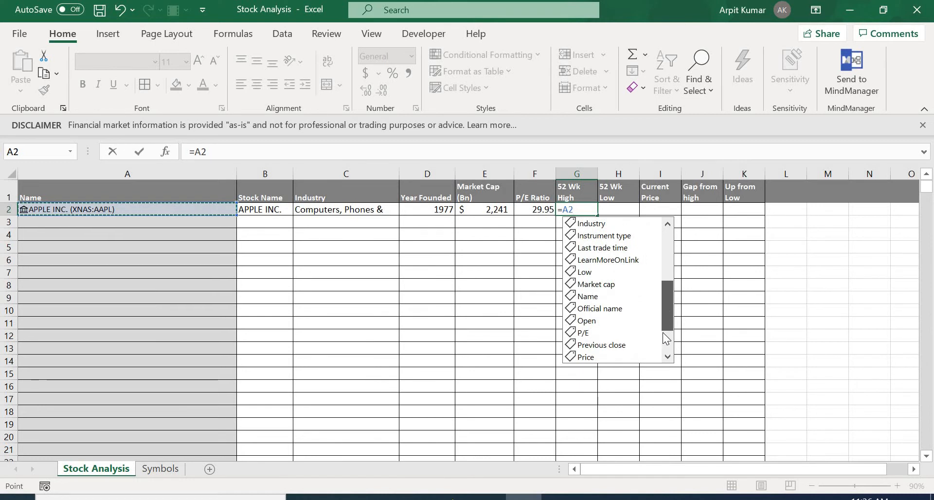
{"action": "scroll", "coordinate": [668, 291], "scroll_direction": "up", "scroll_amount": 6}
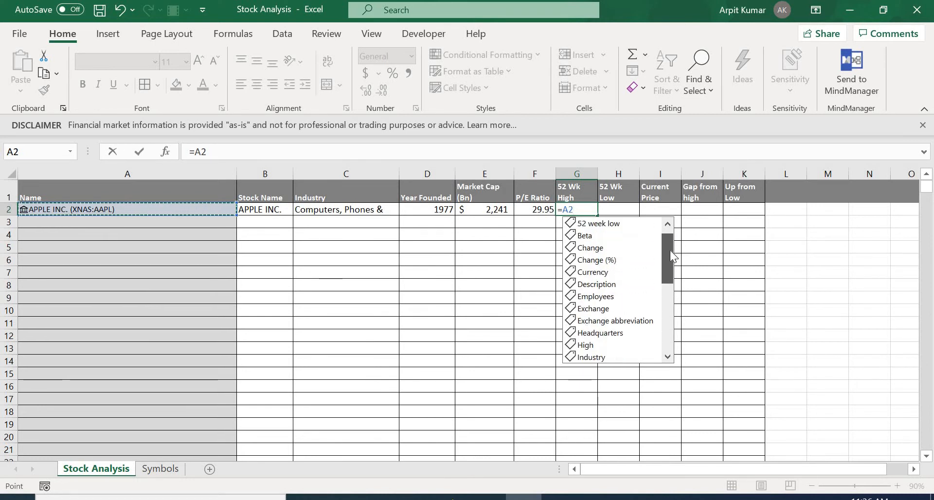
{"action": "double_click", "coordinate": [612, 222]}
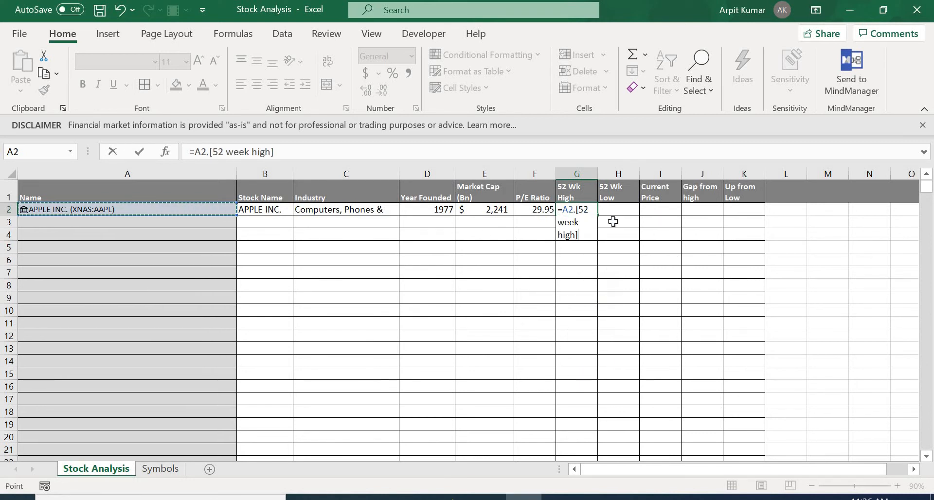
{"action": "key", "text": "Return"}
Fill the 52 Wk Low cell H2 with the formula =A2.[52 week low].
{"action": "left_click", "coordinate": [614, 212]}
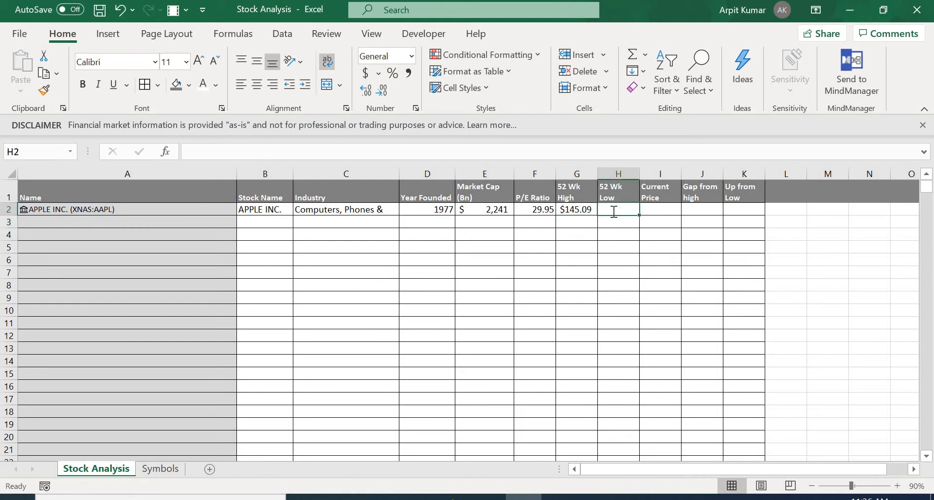
{"action": "type", "text": "="}
{"action": "left_click", "coordinate": [167, 209]}
{"action": "type", "text": "."}
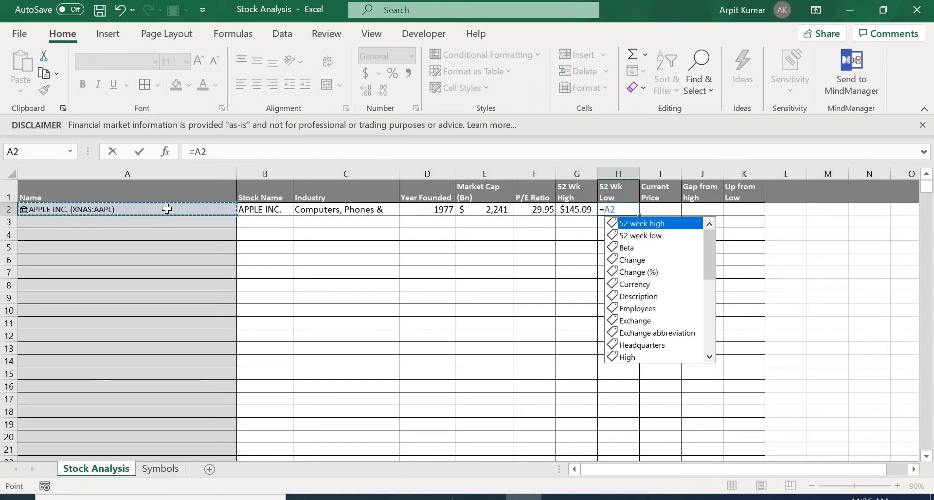
{"action": "double_click", "coordinate": [648, 238]}
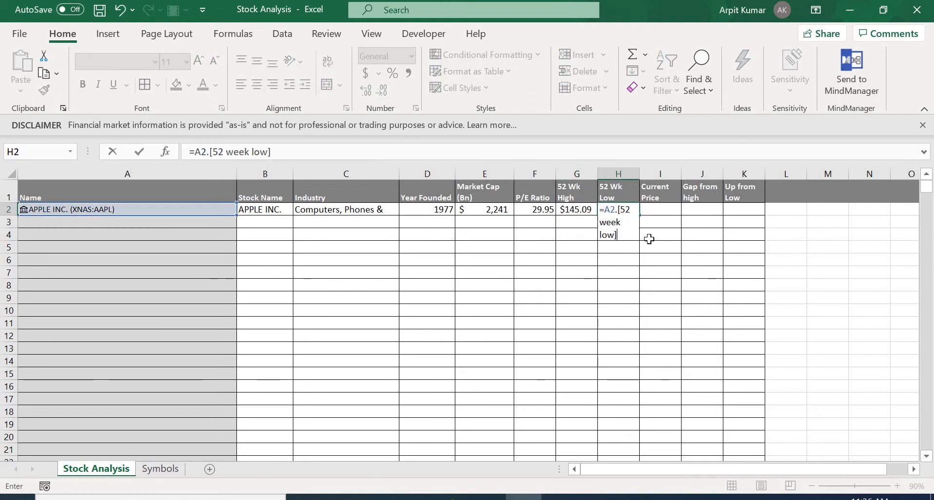
{"action": "key", "text": "Return"}
Fill the Current Price cell I2 with a formula that returns the Price field of the stock in A2.
{"action": "left_click", "coordinate": [666, 209]}
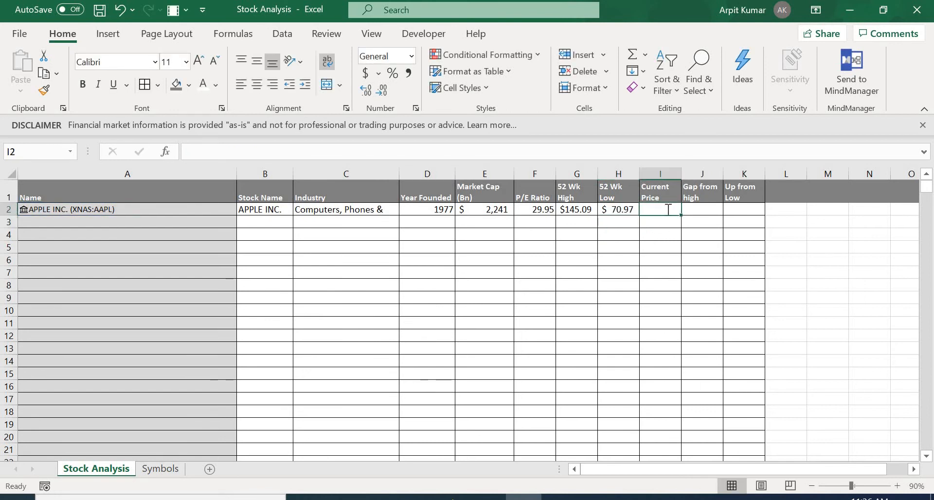
{"action": "type", "text": "="}
{"action": "left_click", "coordinate": [219, 210]}
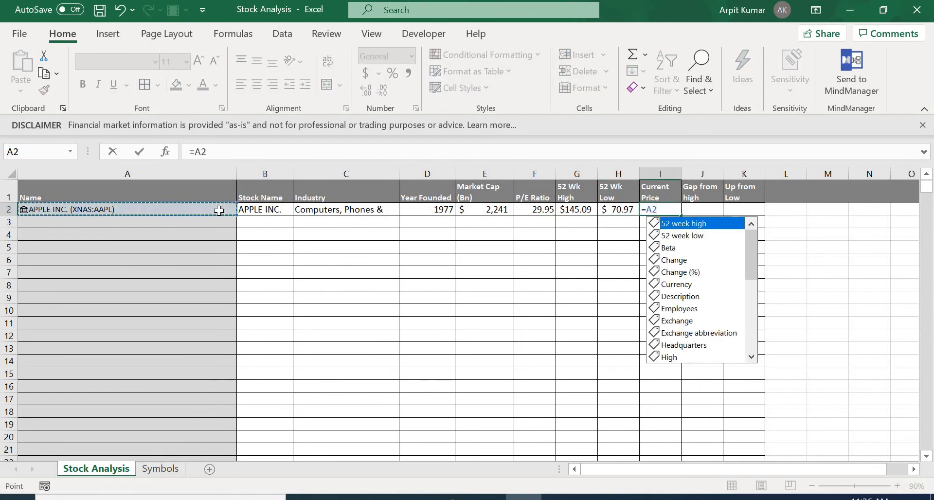
{"action": "left_click_drag", "start_coordinate": [757, 246], "coordinate": [757, 312]}
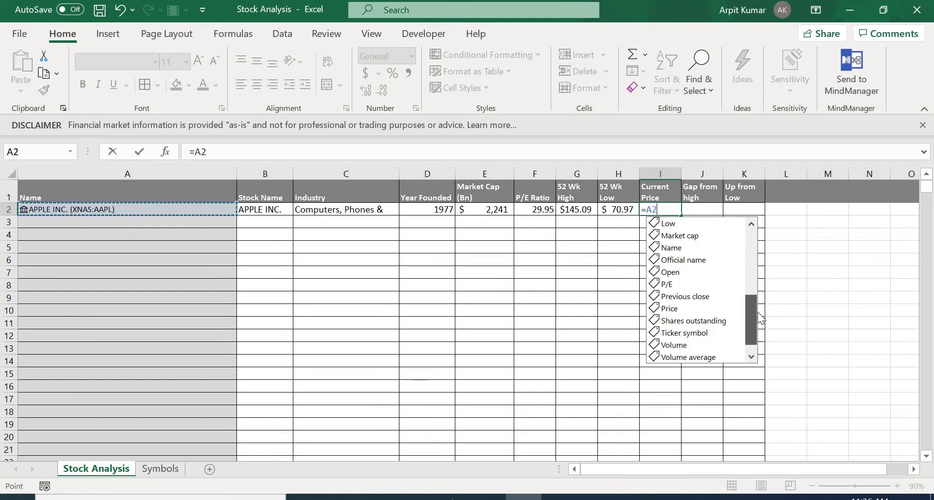
{"action": "double_click", "coordinate": [687, 310]}
{"action": "key", "text": "Return"}
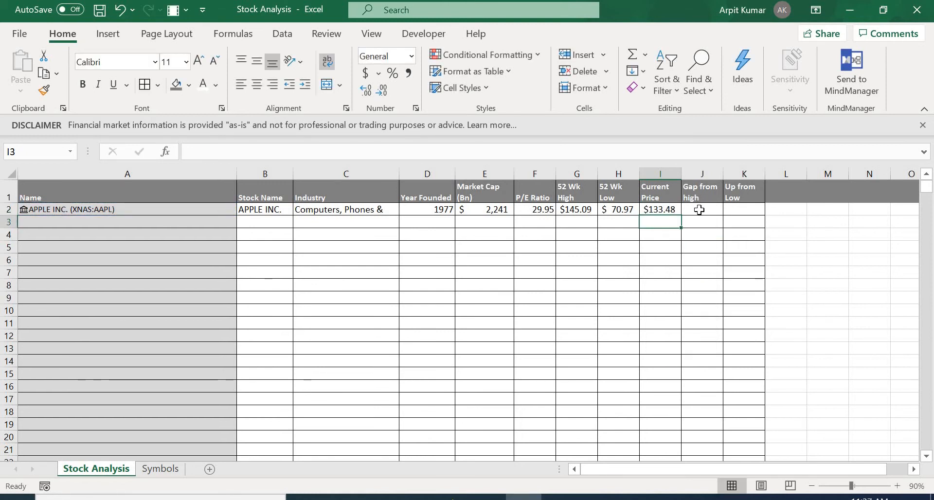
Fill the Gap from high cell J2 with the formula =I2/G2-1 and format the cell as a percentage.
{"action": "left_click", "coordinate": [699, 209]}
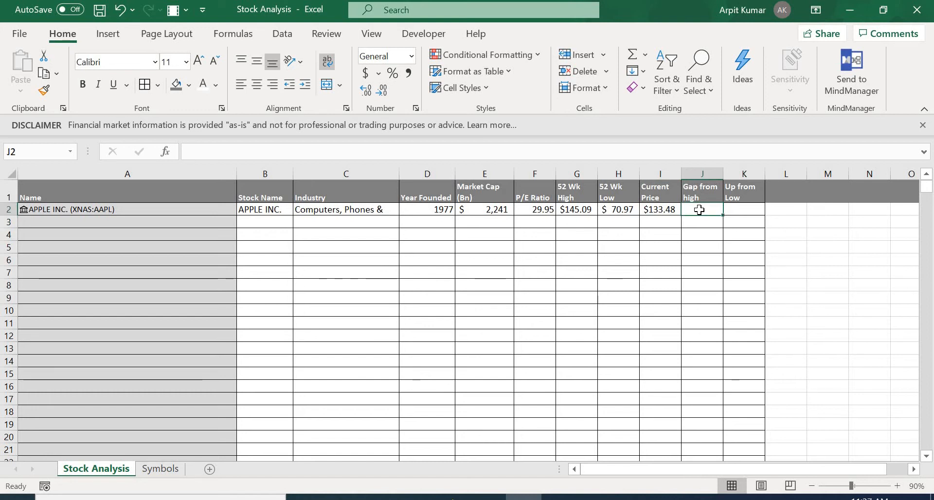
{"action": "type", "text": "="}
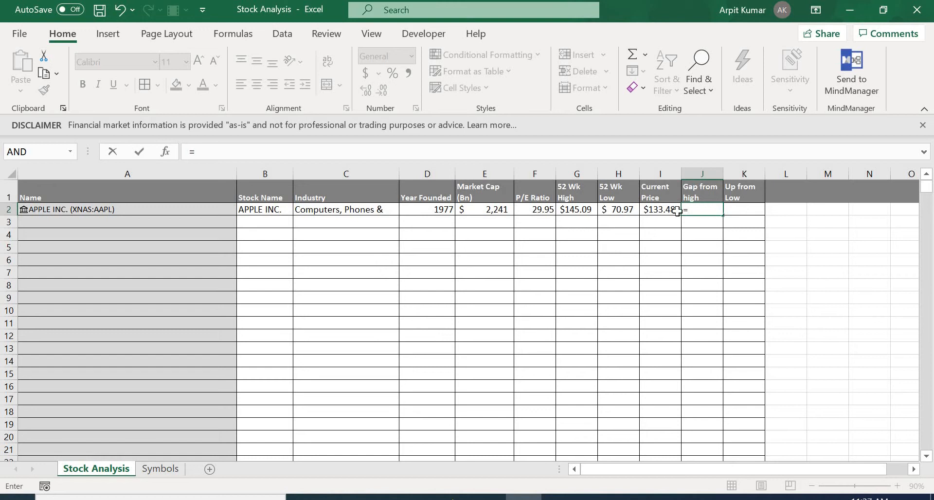
{"action": "left_click", "coordinate": [651, 210]}
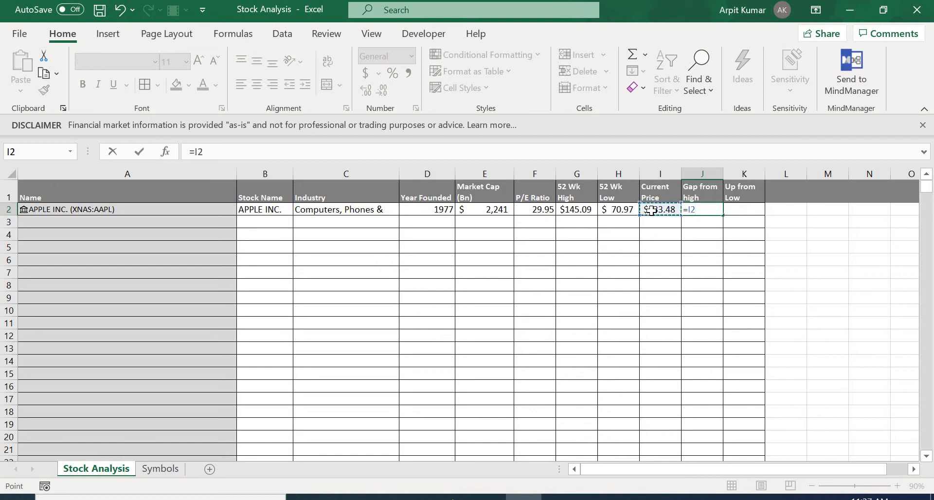
{"action": "type", "text": "/"}
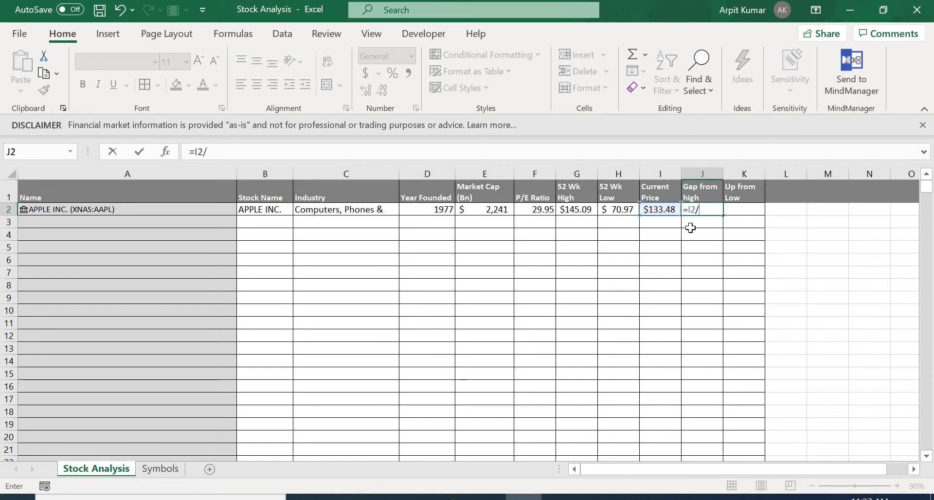
{"action": "left_click", "coordinate": [574, 210]}
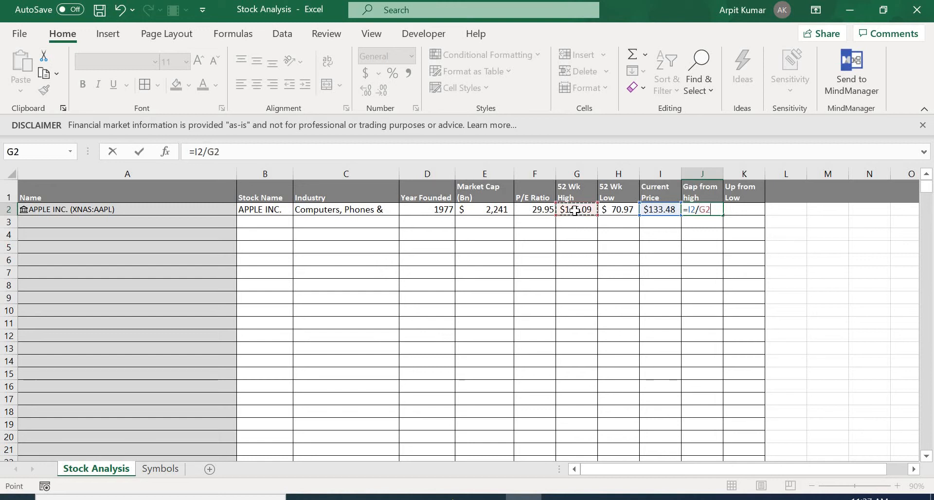
{"action": "type", "text": "-1"}
{"action": "key", "text": "Return"}
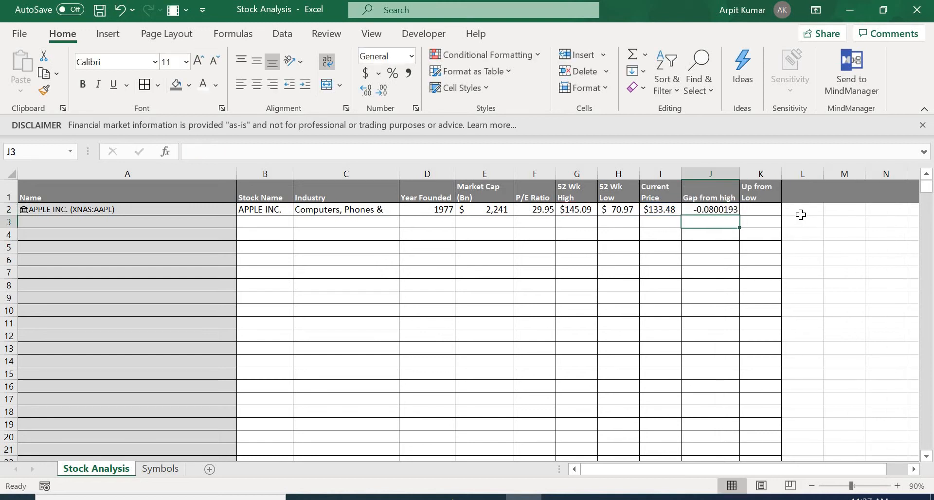
{"action": "left_click", "coordinate": [714, 209]}
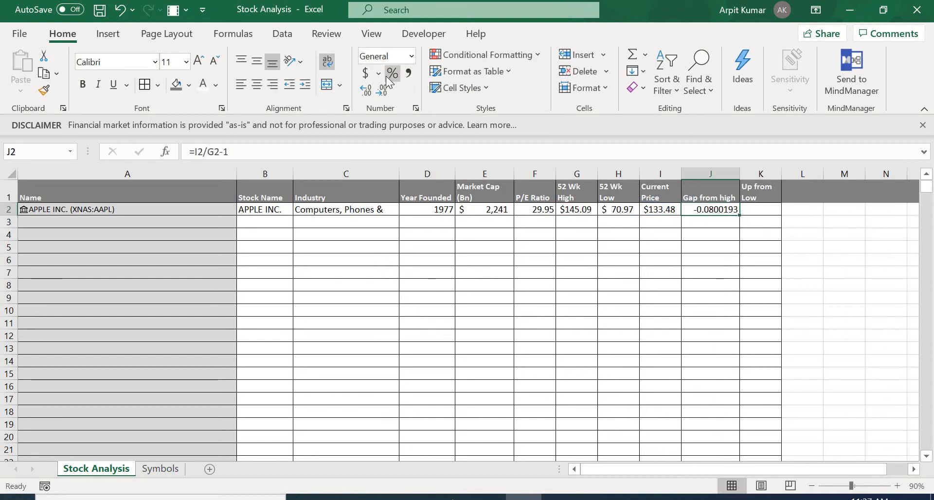
{"action": "left_click", "coordinate": [391, 74]}
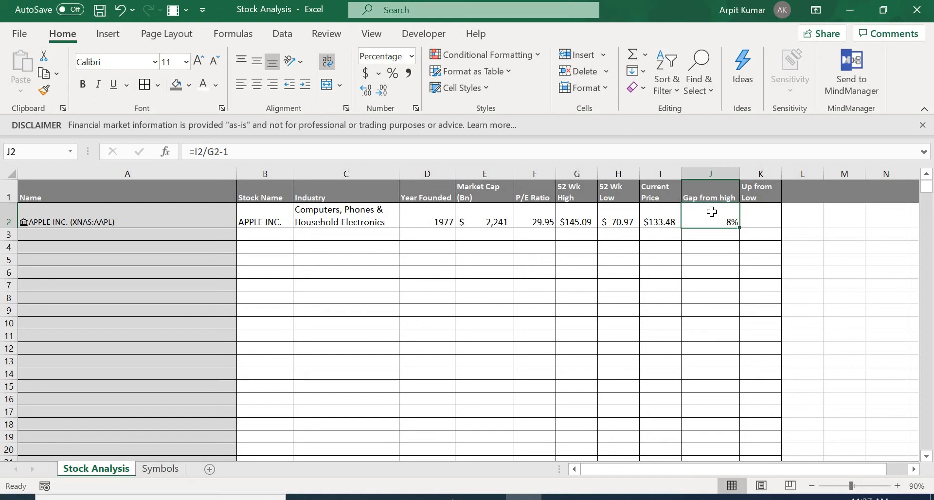
Fill the Up from Low cell K2 with the formula =I2/H2-1 and format the cell as a percentage.
{"action": "left_click", "coordinate": [766, 218]}
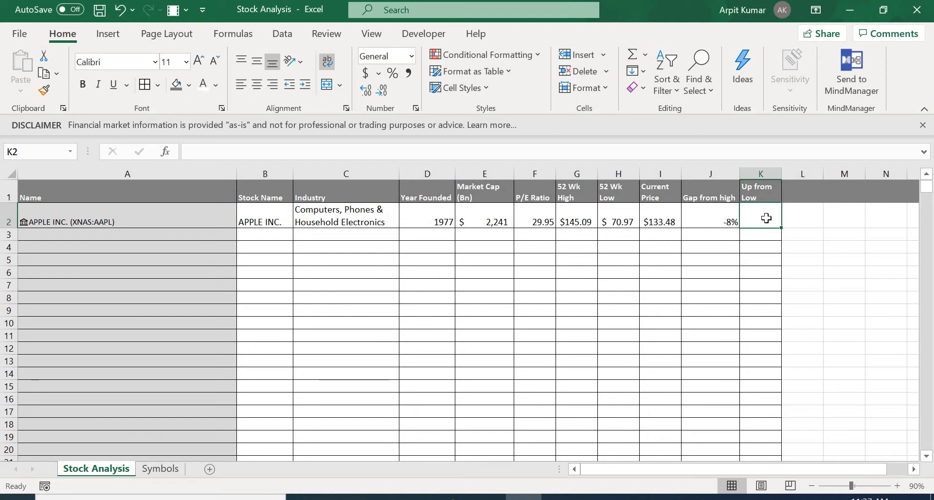
{"action": "type", "text": "="}
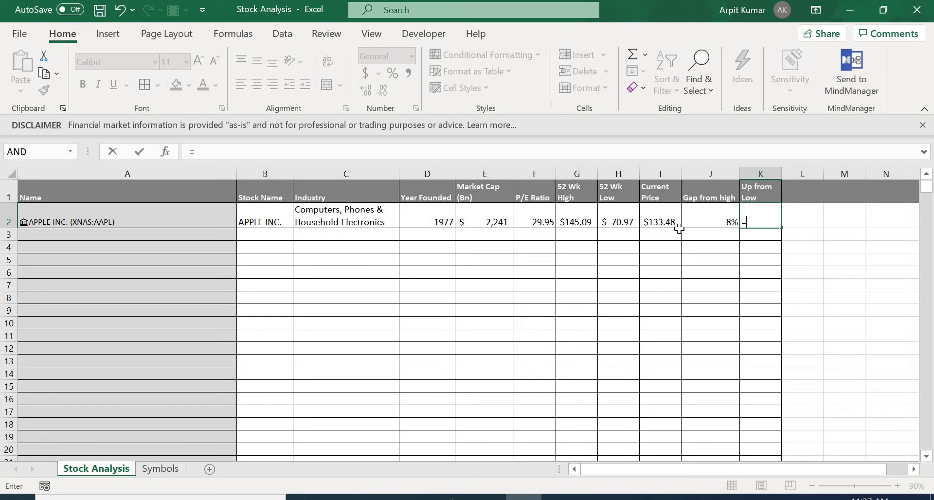
{"action": "left_click", "coordinate": [656, 221]}
{"action": "type", "text": "/"}
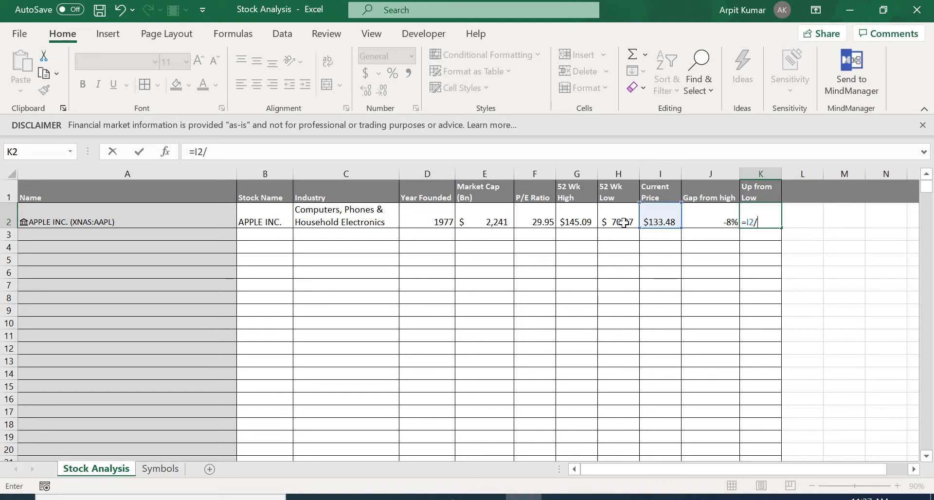
{"action": "left_click", "coordinate": [622, 223]}
{"action": "type", "text": "-1"}
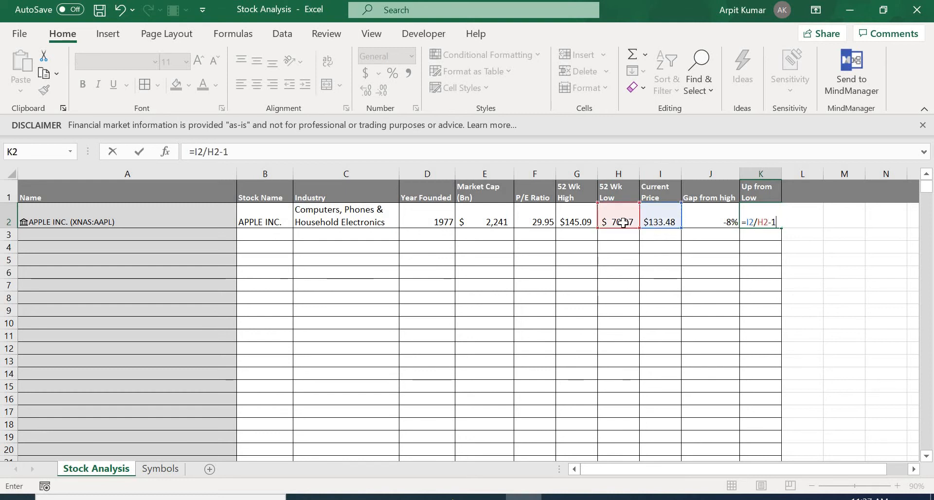
{"action": "key", "text": "Return"}
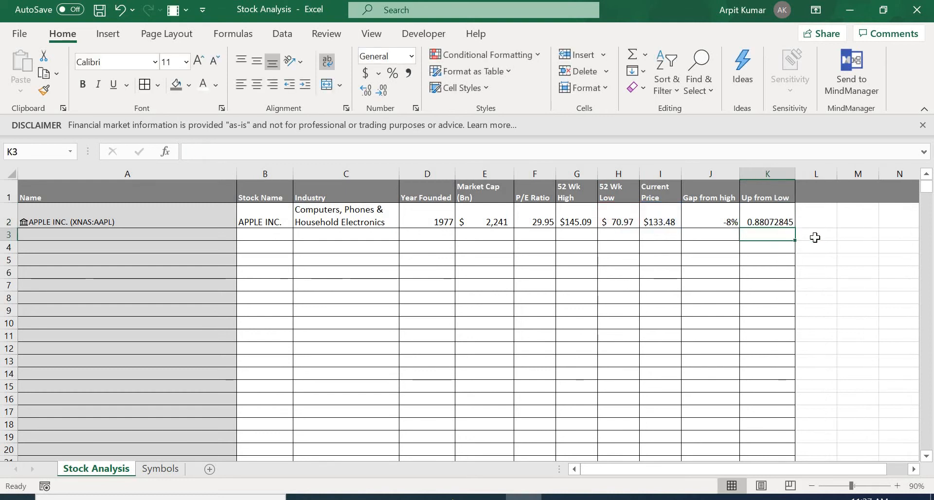
{"action": "left_click", "coordinate": [762, 222]}
{"action": "left_click", "coordinate": [392, 73]}
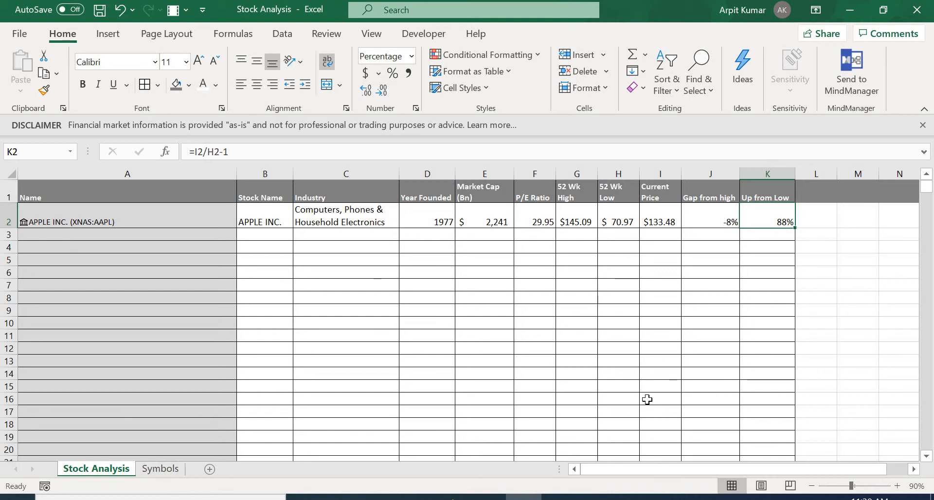
Copy the full stock list from A2 down on the Symbols sheet into the Stock Analysis sheet starting at A2.
{"action": "left_click", "coordinate": [152, 470]}
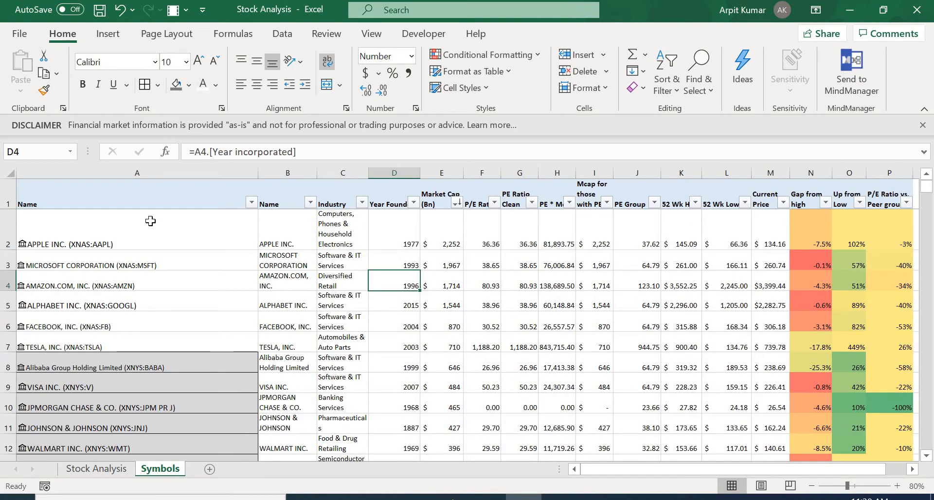
{"action": "left_click", "coordinate": [204, 222]}
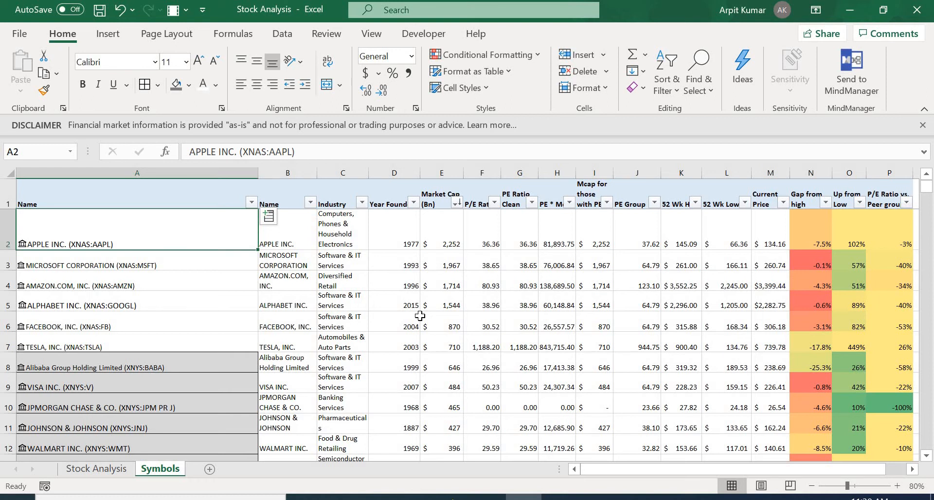
{"action": "key", "text": "ctrl+shift+Down"}
{"action": "key", "text": "ctrl+c"}
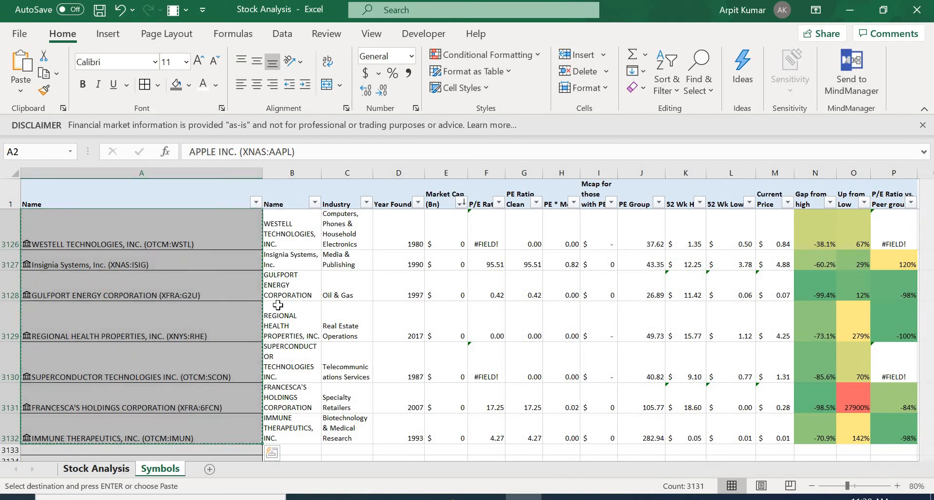
{"action": "left_click", "coordinate": [122, 470]}
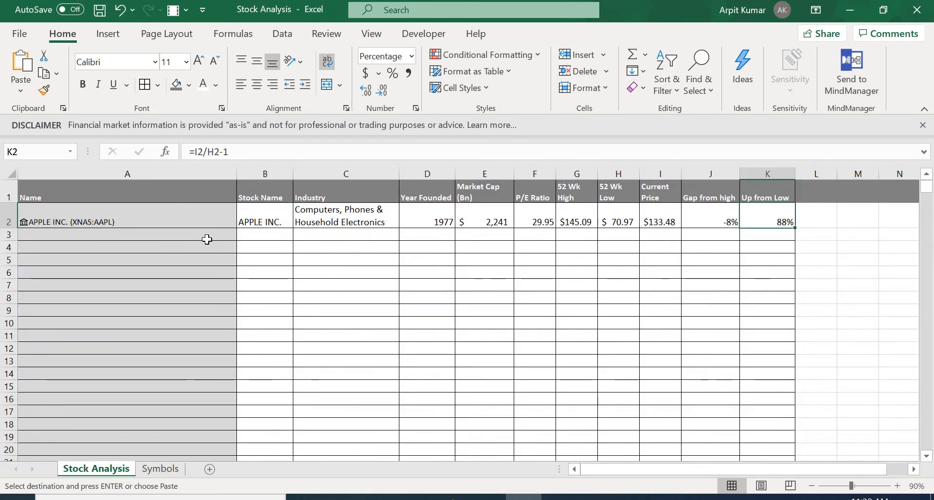
{"action": "left_click", "coordinate": [129, 216]}
{"action": "key", "text": "ctrl+v"}
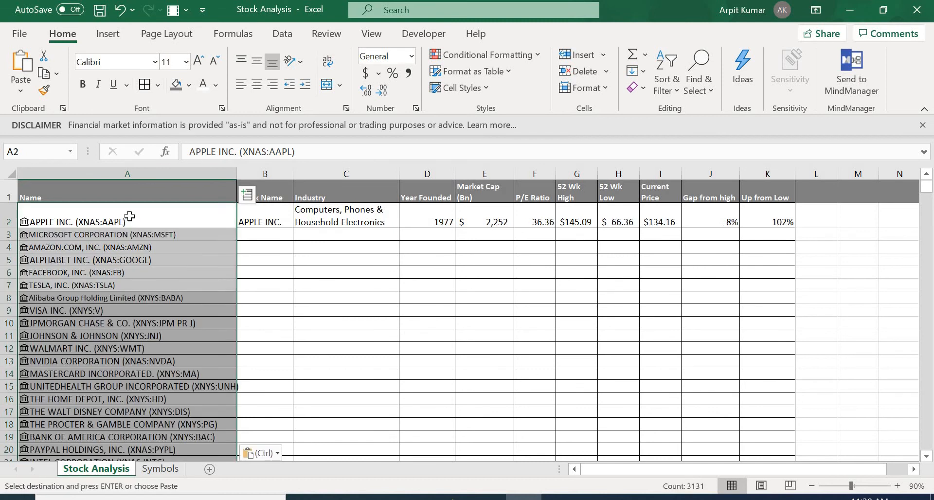
Copy the formulas in B2:K2 into the last stock row, starting at B3132.
{"action": "left_click_drag", "start_coordinate": [264, 197], "coordinate": [771, 217]}
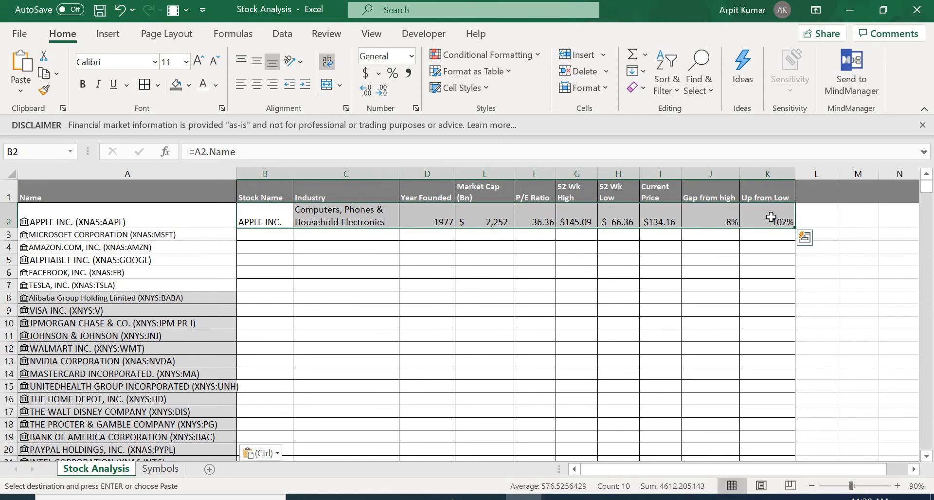
{"action": "key", "text": "ctrl+c"}
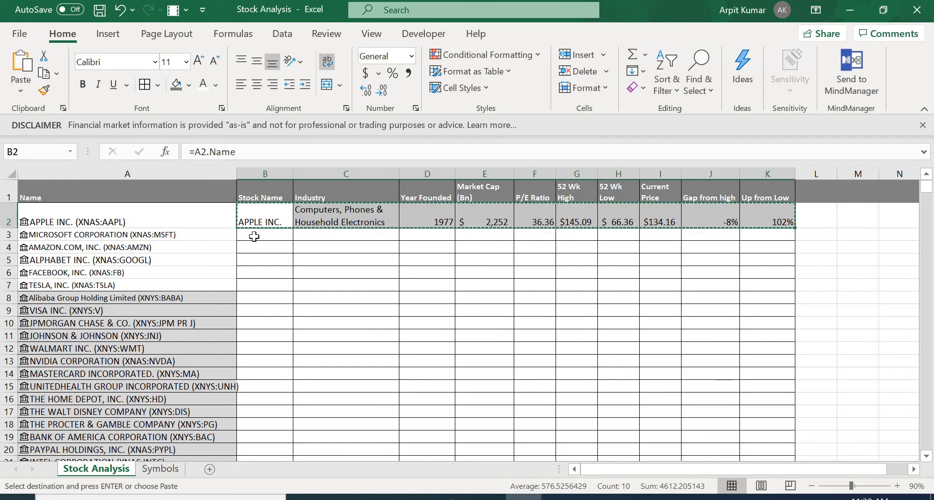
{"action": "key", "text": "Down"}
{"action": "key", "text": "Left"}
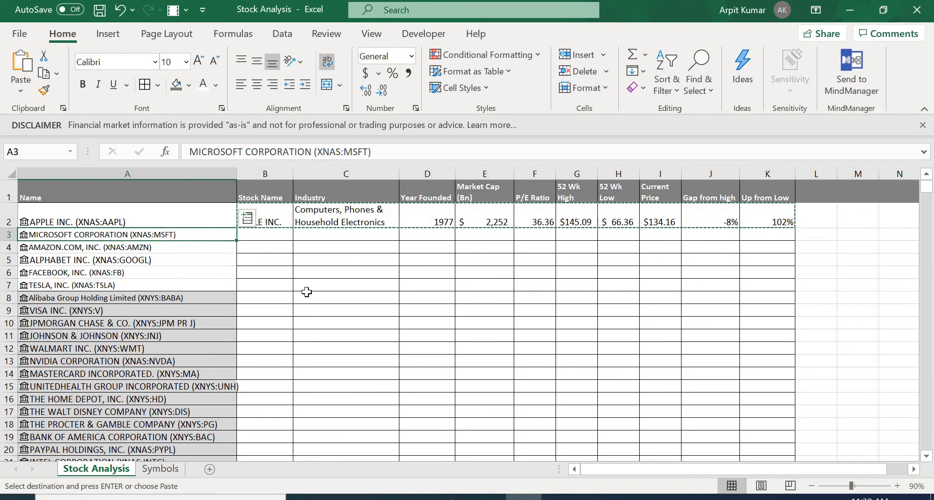
{"action": "key", "text": "ctrl+shift+Down"}
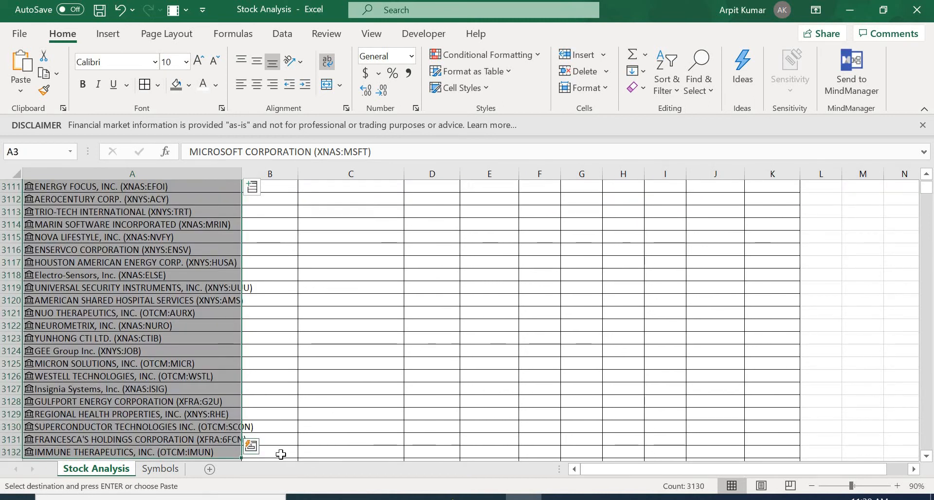
{"action": "key", "text": "ctrl+Down"}
{"action": "key", "text": "Right"}
{"action": "key", "text": "ctrl+v"}
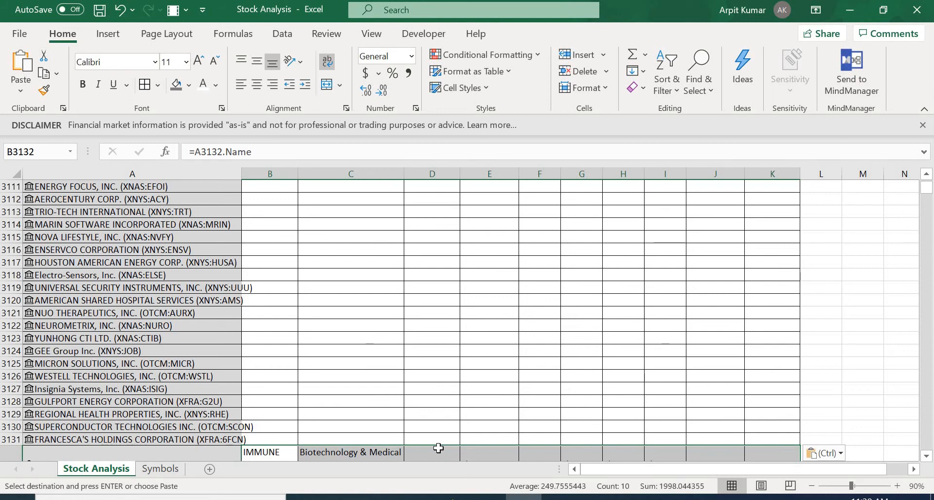
Copy the formulas in B3132:K3132 into all the stock rows above, up to row 2.
{"action": "key", "text": "ctrl+c"}
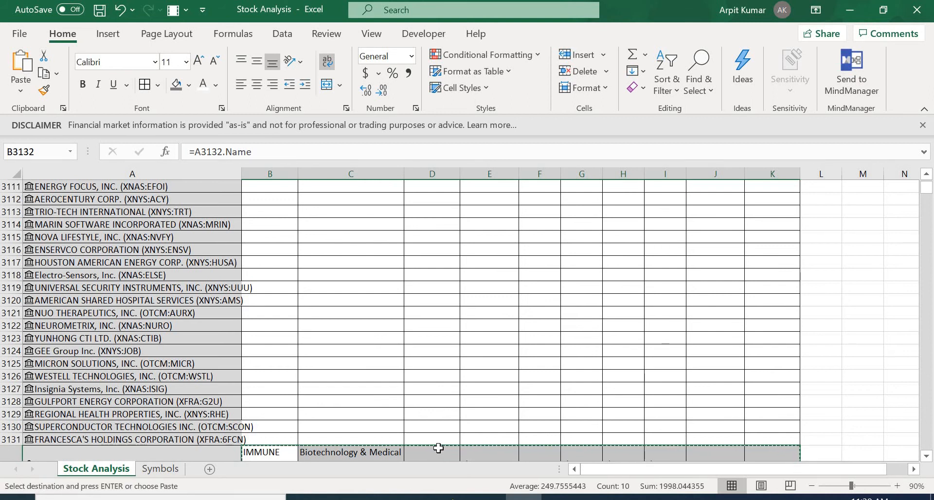
{"action": "key", "text": "ctrl+shift+Up"}
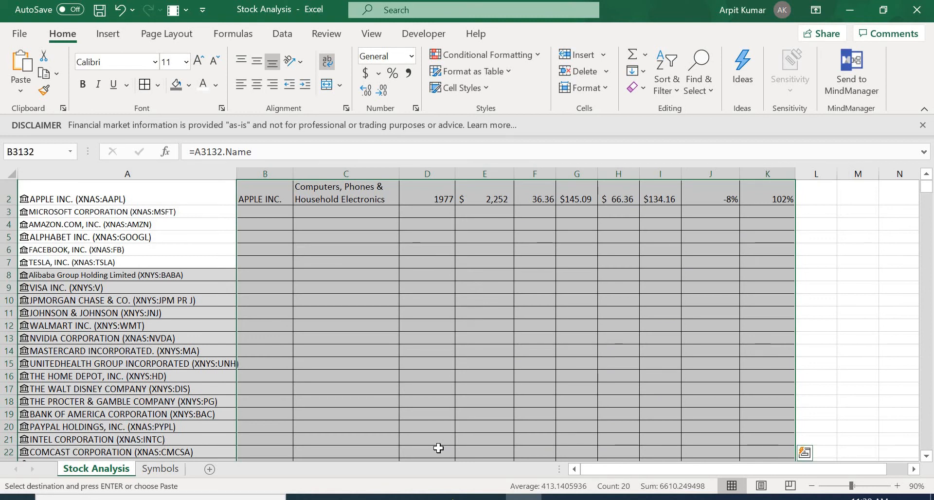
{"action": "key", "text": "ctrl+v"}
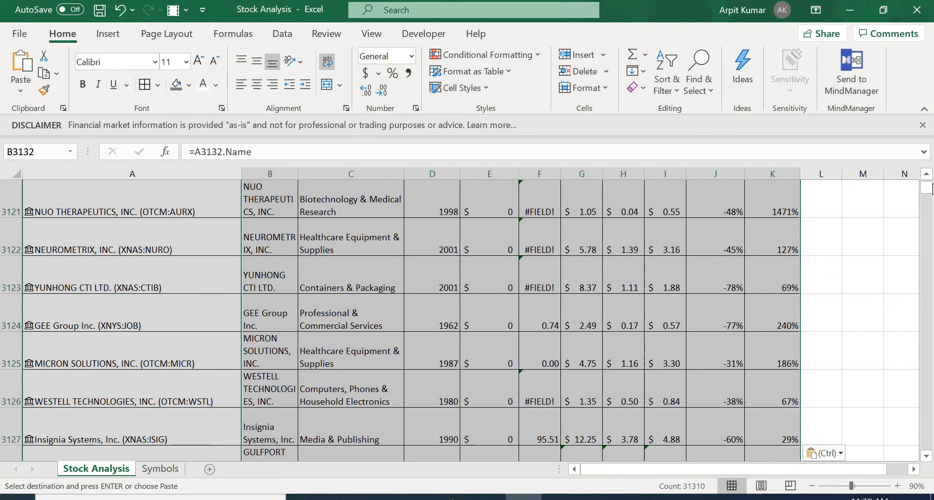
{"action": "left_click_drag", "start_coordinate": [926, 189], "coordinate": [170, 211]}
{"action": "left_click", "coordinate": [155, 171]}
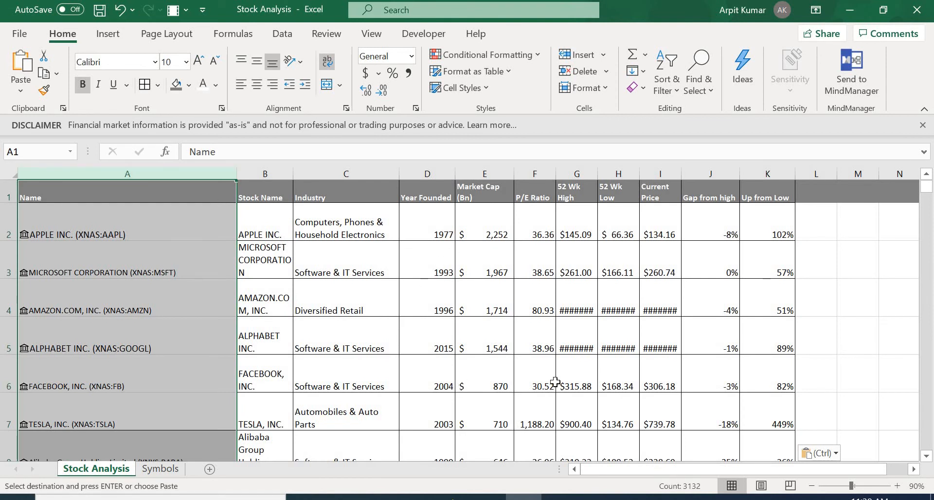
{"action": "left_click", "coordinate": [388, 335]}
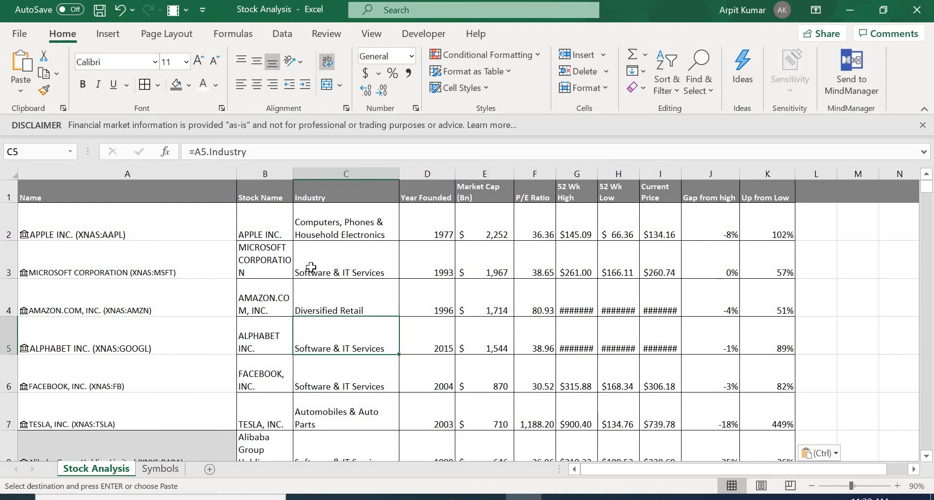
Add filters to header row 1 and sort the table by P/E Ratio from smallest to largest.
{"action": "left_click", "coordinate": [9, 191]}
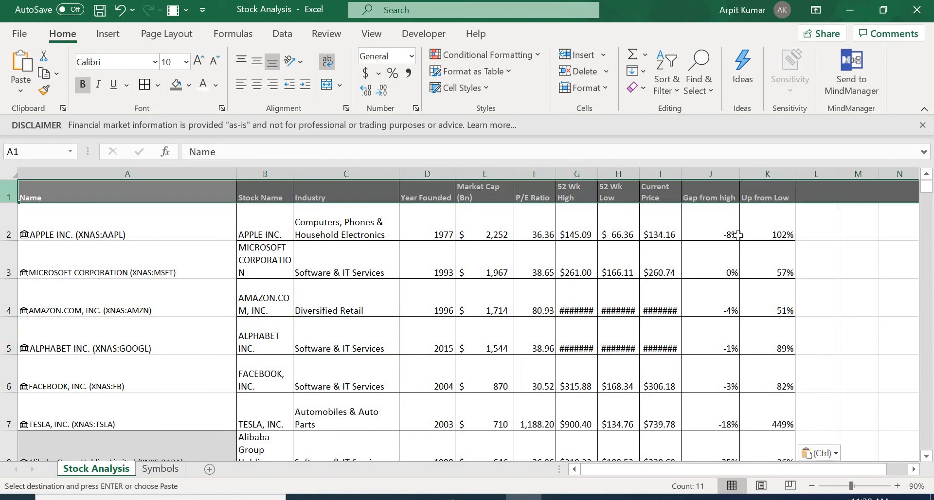
{"action": "left_click", "coordinate": [668, 78]}
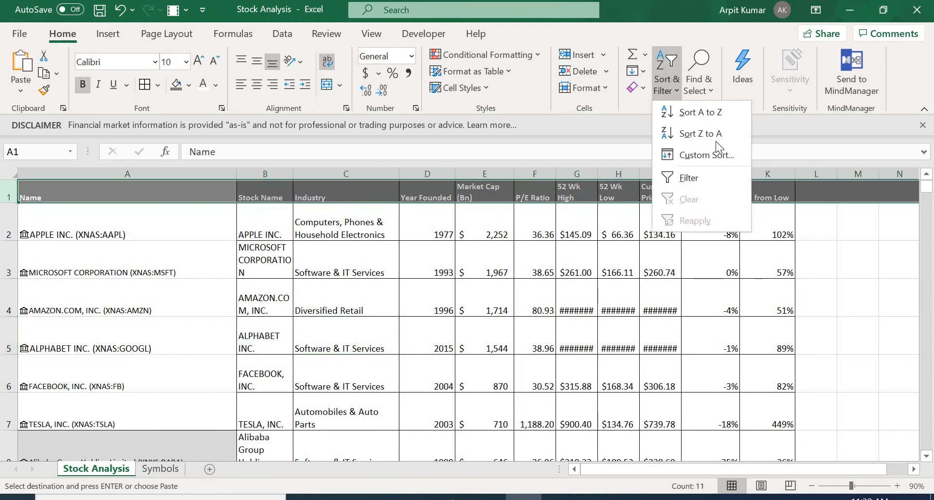
{"action": "left_click", "coordinate": [690, 178]}
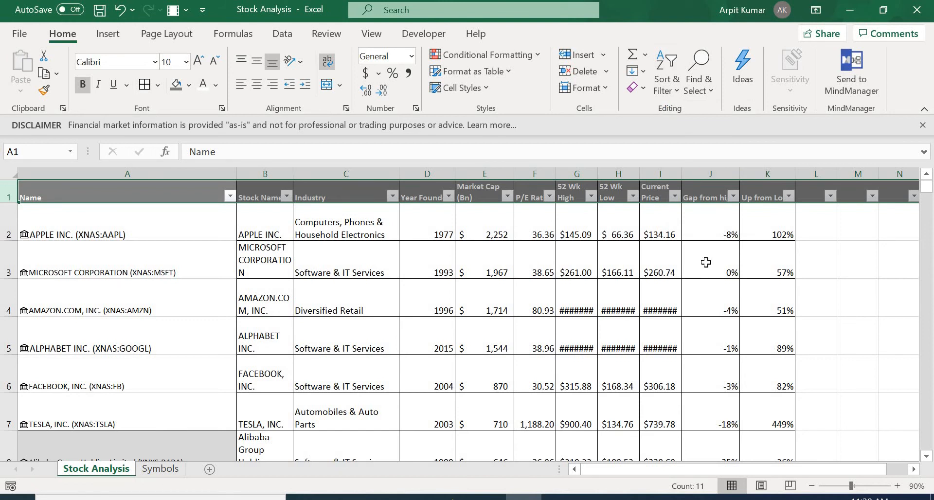
{"action": "left_click", "coordinate": [550, 197]}
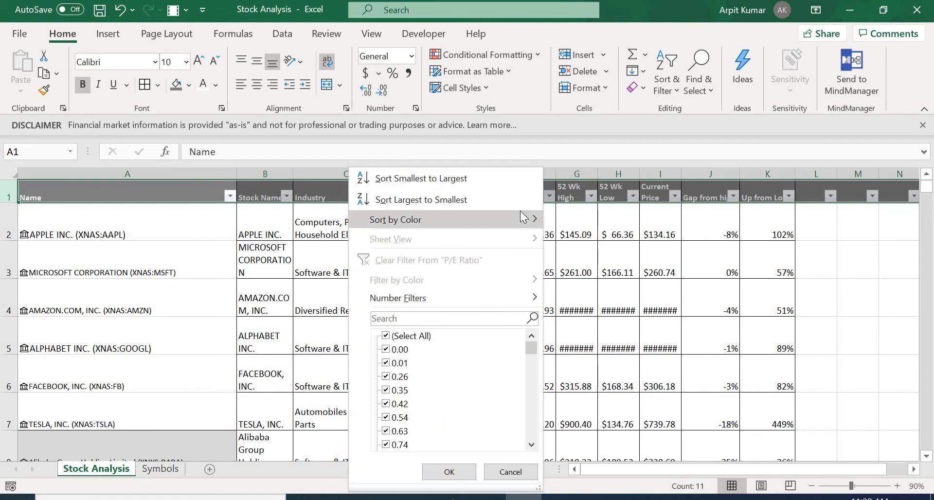
{"action": "left_click", "coordinate": [478, 183]}
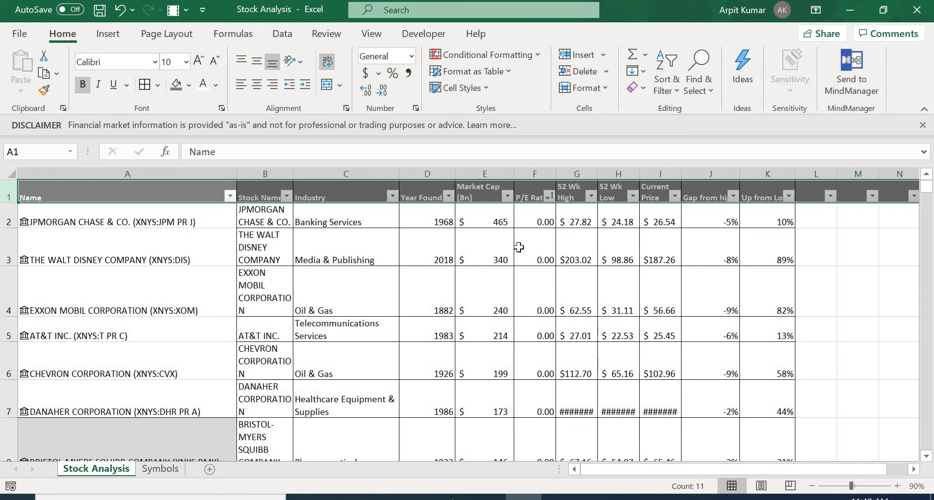
Filter the P/E Ratio column to show only stocks with a value greater than 1.
{"action": "left_click", "coordinate": [548, 197]}
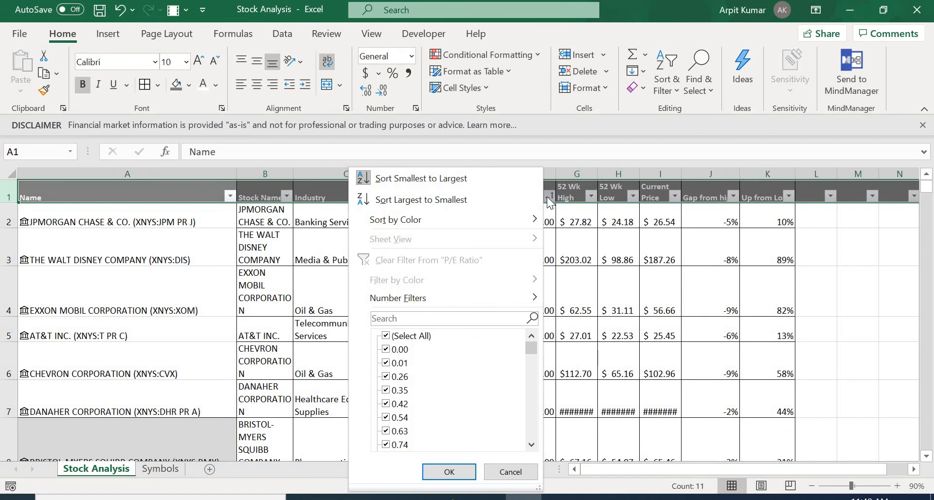
{"action": "mouse_move", "coordinate": [501, 294]}
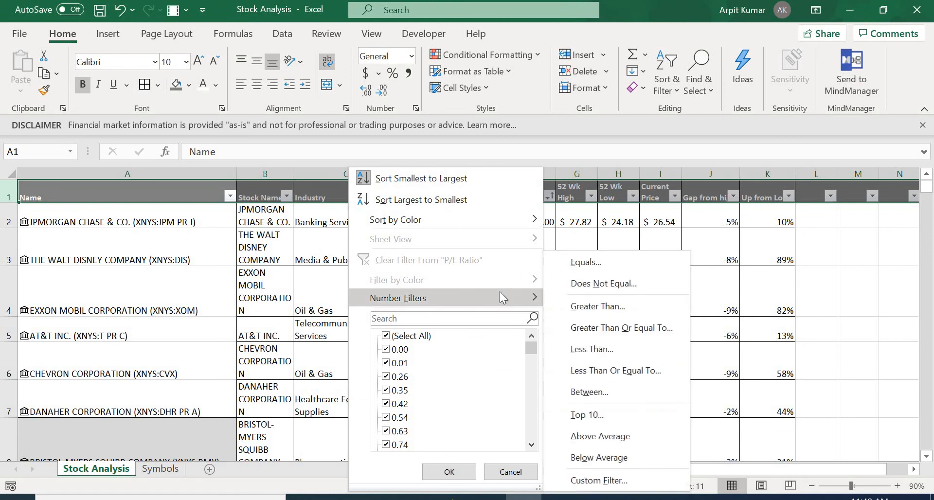
{"action": "left_click", "coordinate": [626, 303]}
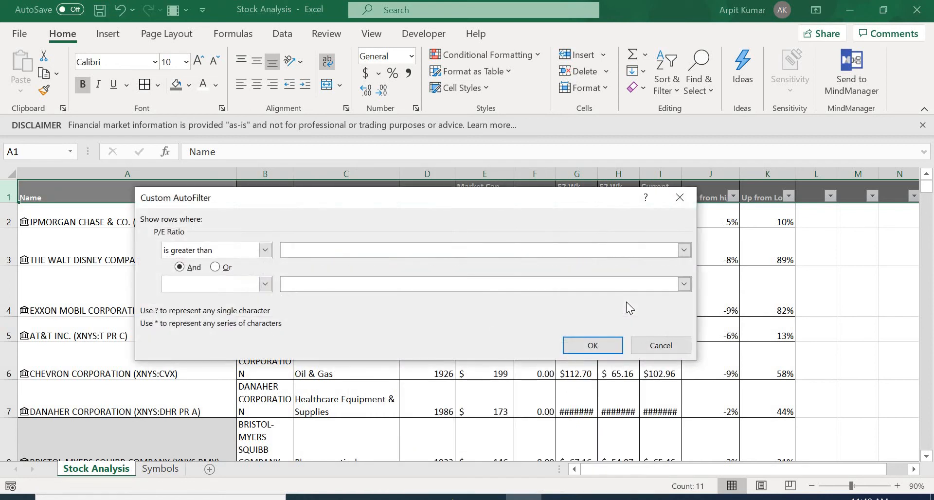
{"action": "type", "text": "1"}
{"action": "left_click", "coordinate": [593, 345]}
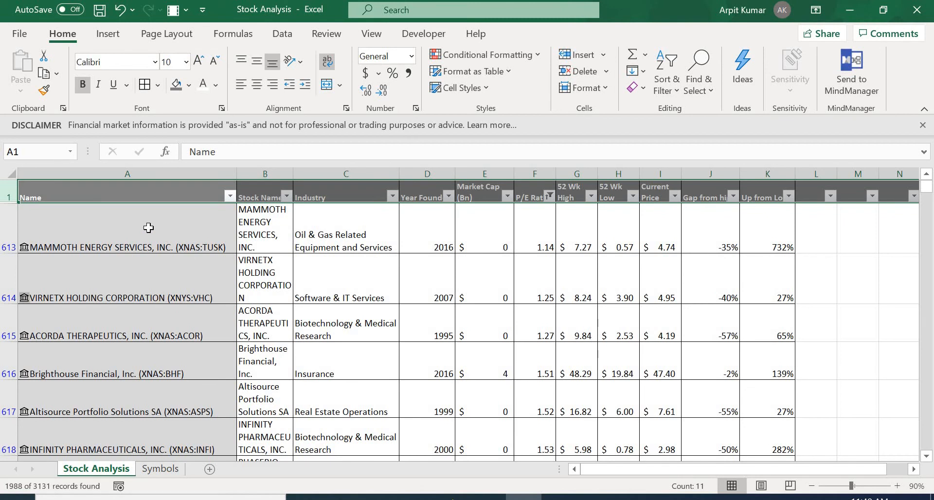
{"action": "left_click_drag", "start_coordinate": [148, 228], "coordinate": [121, 296]}
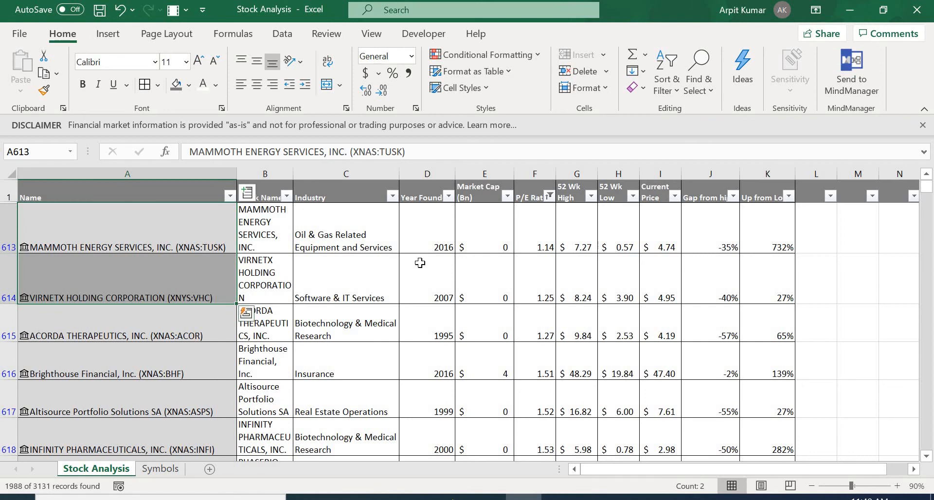
Filter the Market Cap (Bn) column to show only stocks with a value greater than 10.
{"action": "left_click", "coordinate": [508, 196]}
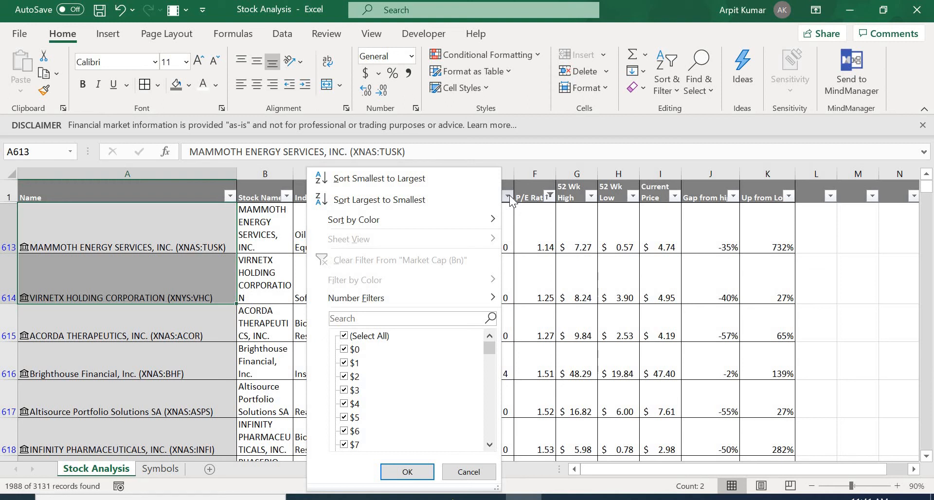
{"action": "mouse_move", "coordinate": [460, 300]}
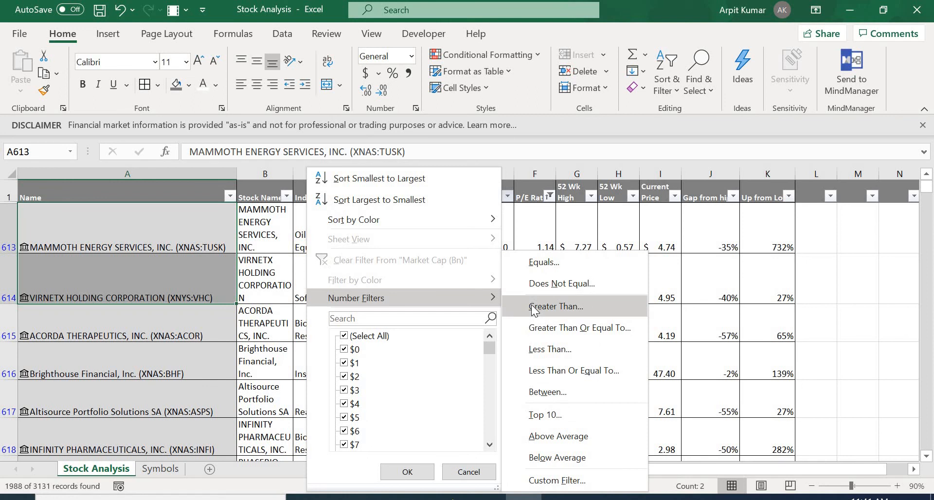
{"action": "left_click", "coordinate": [540, 307]}
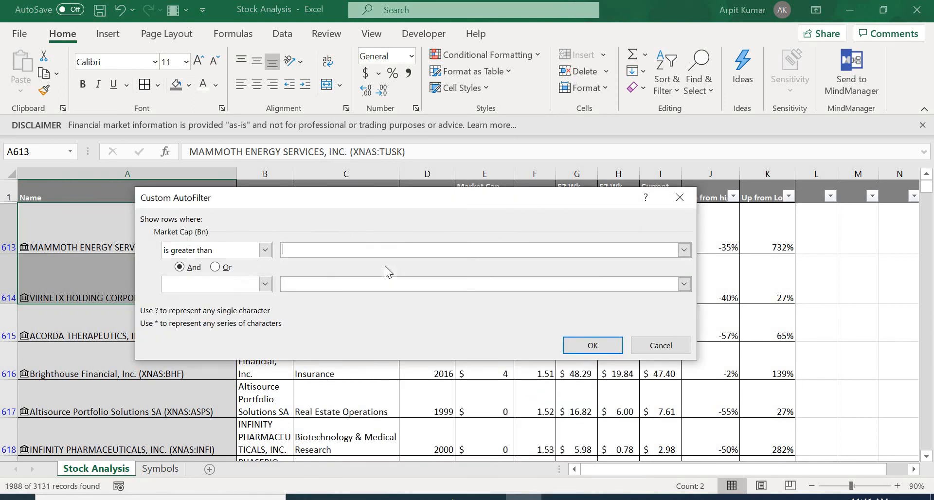
{"action": "type", "text": "10"}
{"action": "left_click", "coordinate": [579, 350]}
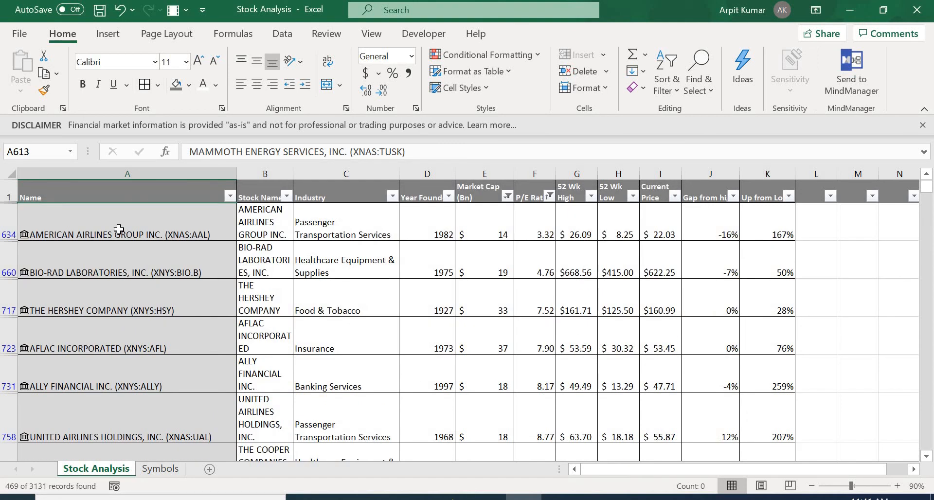
{"action": "mouse_move", "coordinate": [112, 231]}
{"action": "left_mouse_down"}
{"action": "mouse_move", "coordinate": [108, 417]}
{"action": "mouse_move", "coordinate": [106, 246]}
{"action": "left_mouse_up"}
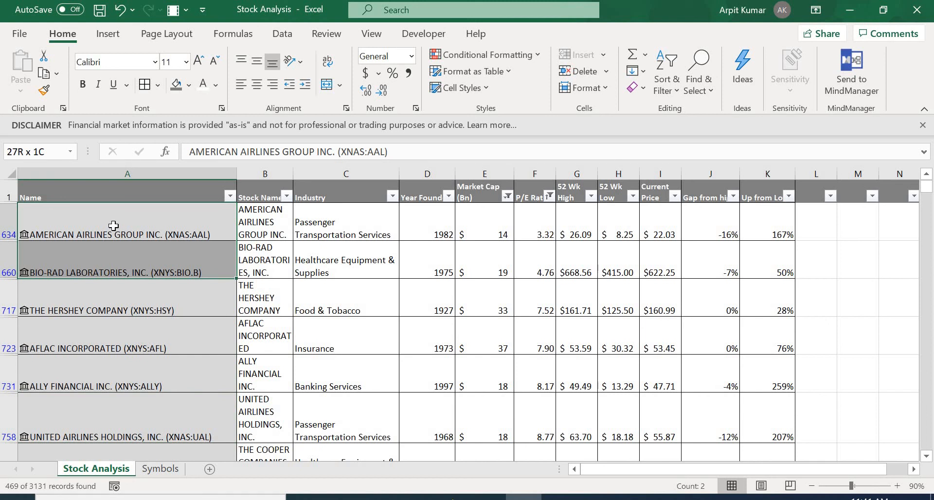
{"action": "left_click", "coordinate": [113, 226]}
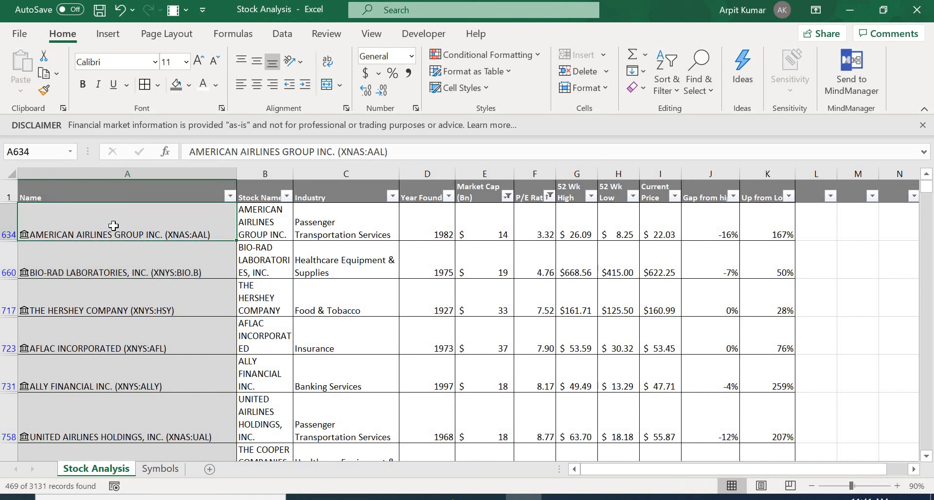
{"action": "left_click_drag", "start_coordinate": [541, 227], "coordinate": [540, 110]}
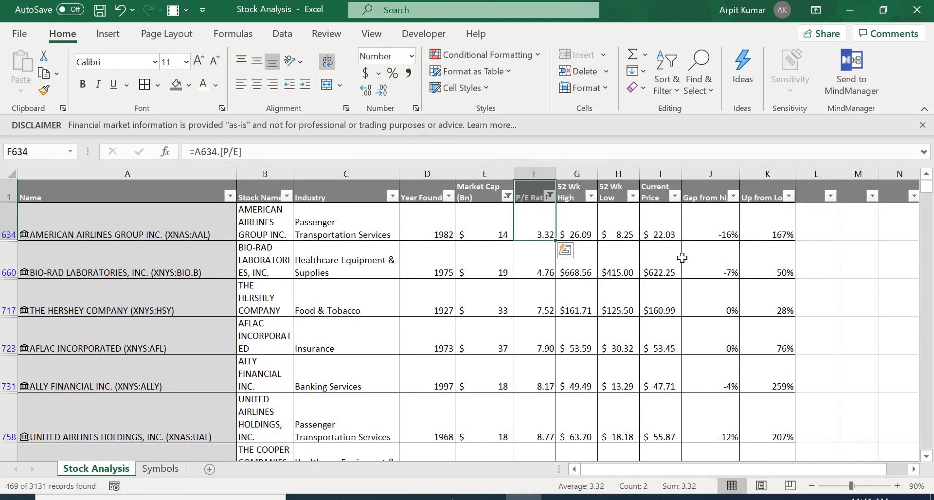
Clear the P/E Ratio and Market Cap (Bn) filters, and reset the filters on header row 1.
{"action": "left_click", "coordinate": [9, 192]}
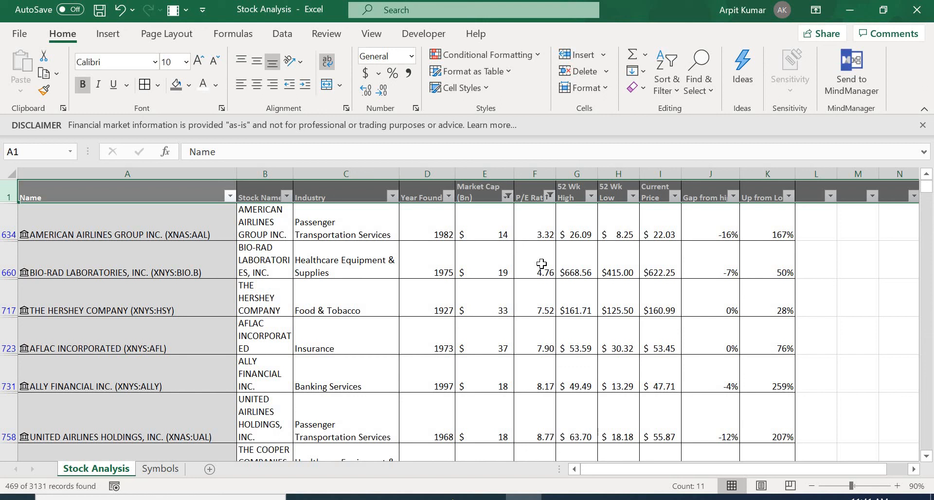
{"action": "left_click", "coordinate": [672, 89]}
{"action": "left_click", "coordinate": [688, 219]}
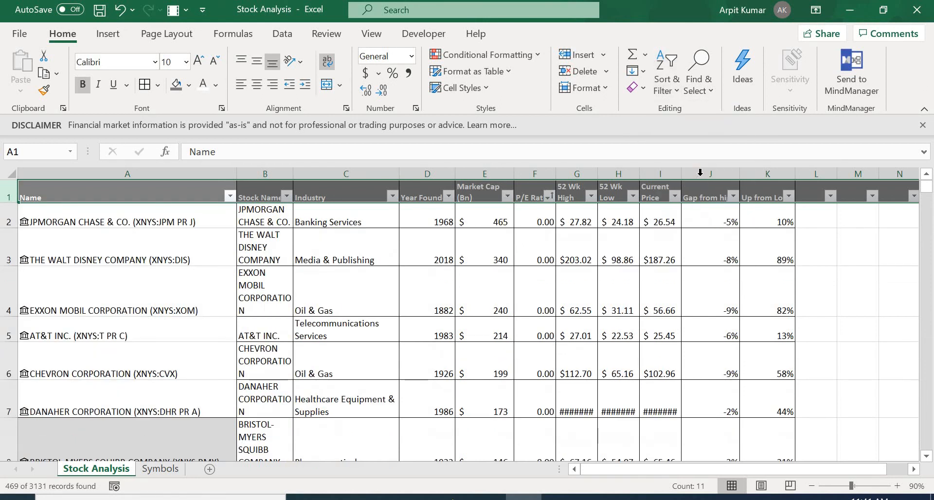
{"action": "left_click", "coordinate": [678, 85]}
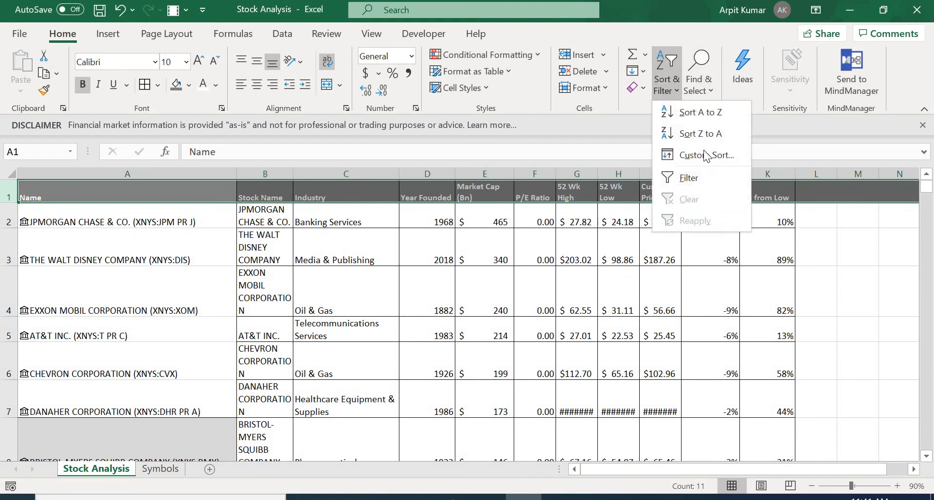
{"action": "left_click", "coordinate": [689, 178]}
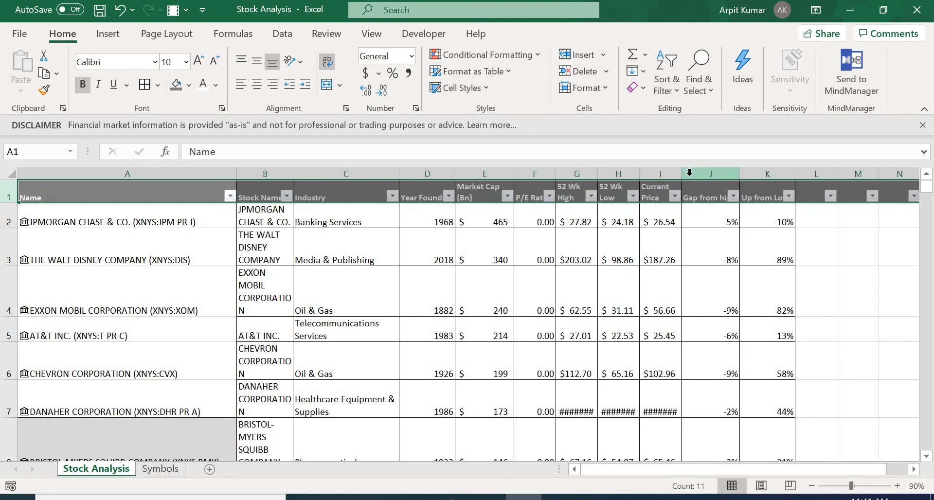
Sort the stock table by the Up from Low column from smallest to largest, and select its first value.
{"action": "left_click", "coordinate": [788, 197]}
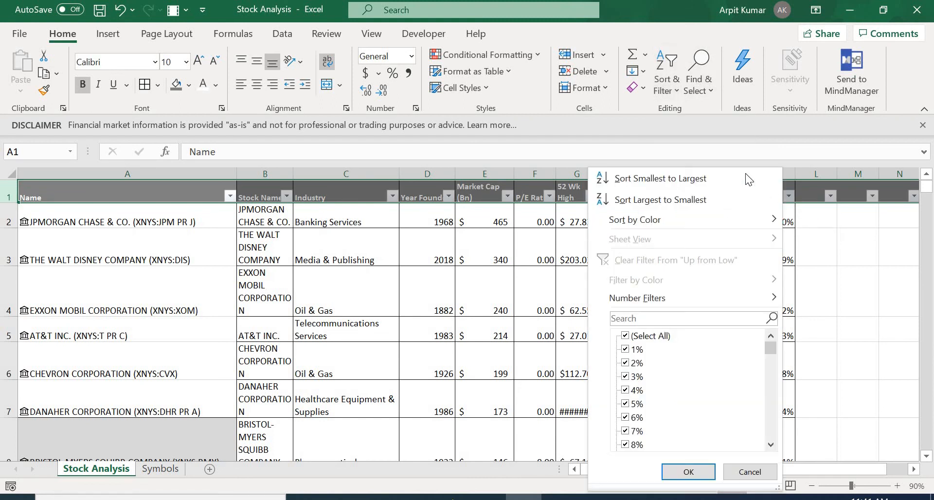
{"action": "left_click", "coordinate": [712, 174]}
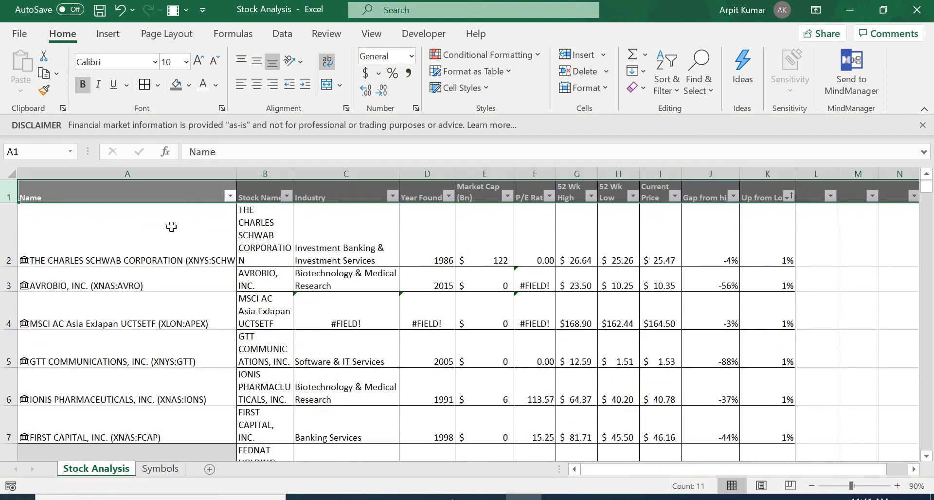
{"action": "left_click_drag", "start_coordinate": [774, 246], "coordinate": [752, 254]}
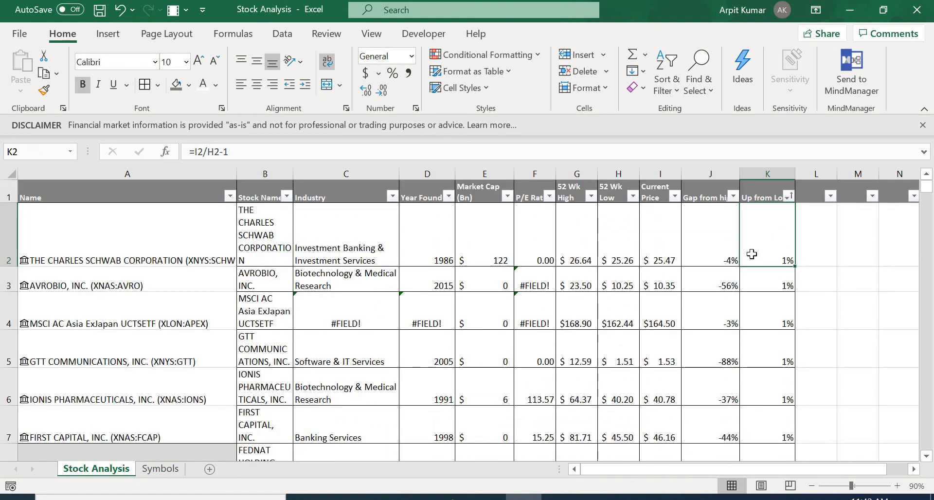